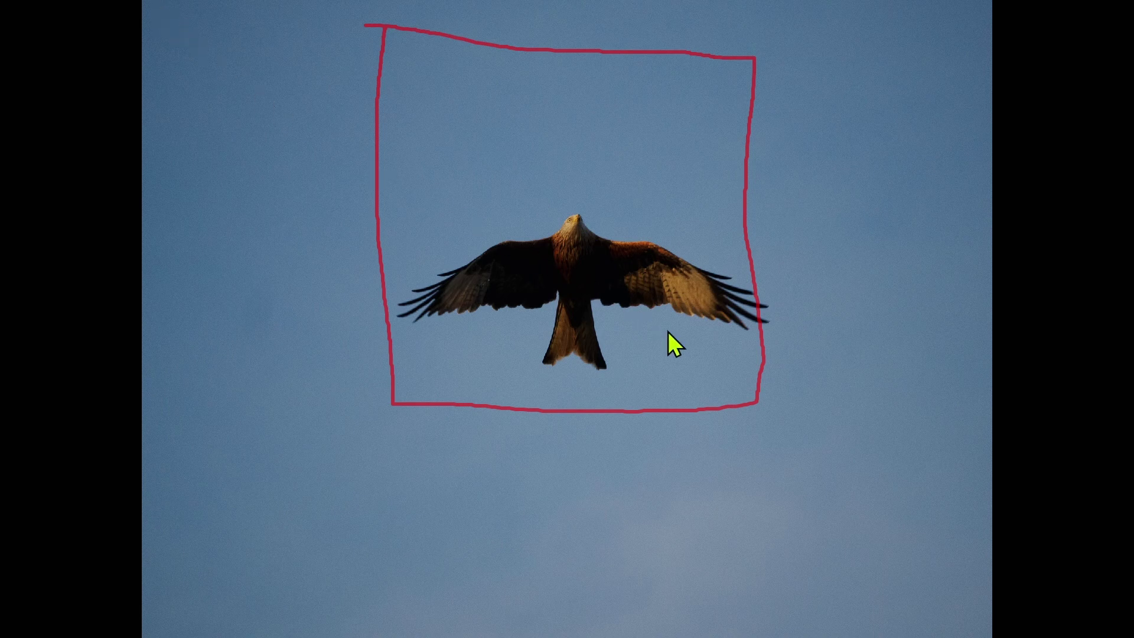
pyautogui.moveTo(374, 132); pyautogui.dragTo(465, 204)
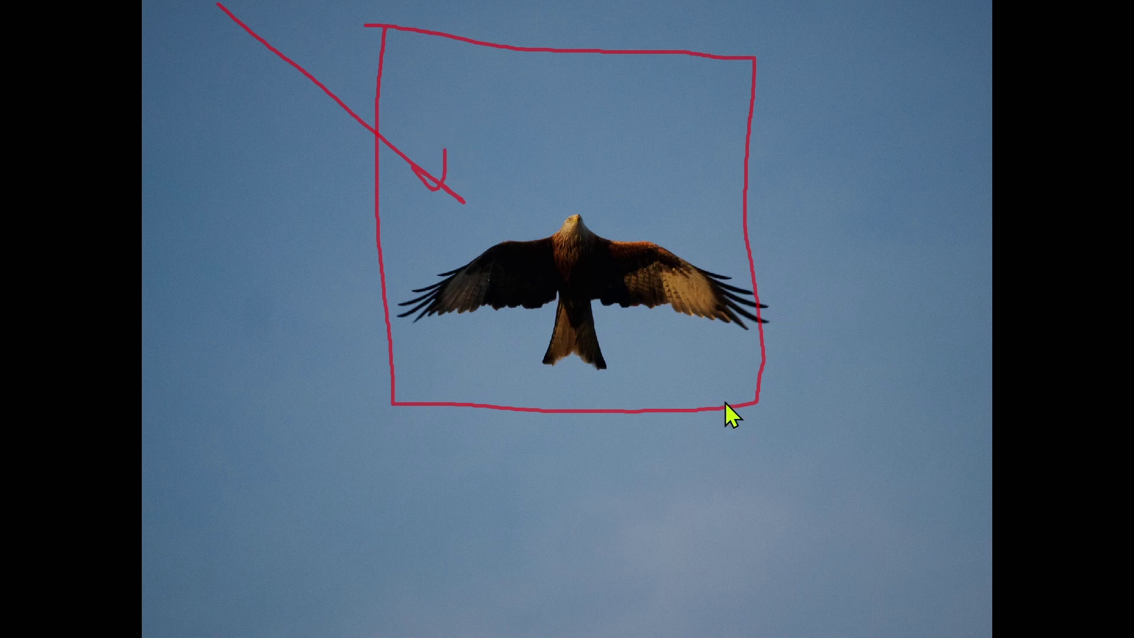
pyautogui.moveTo(750, 411); pyautogui.dragTo(929, 581)
pyautogui.moveTo(722, 369); pyautogui.dragTo(735, 376)
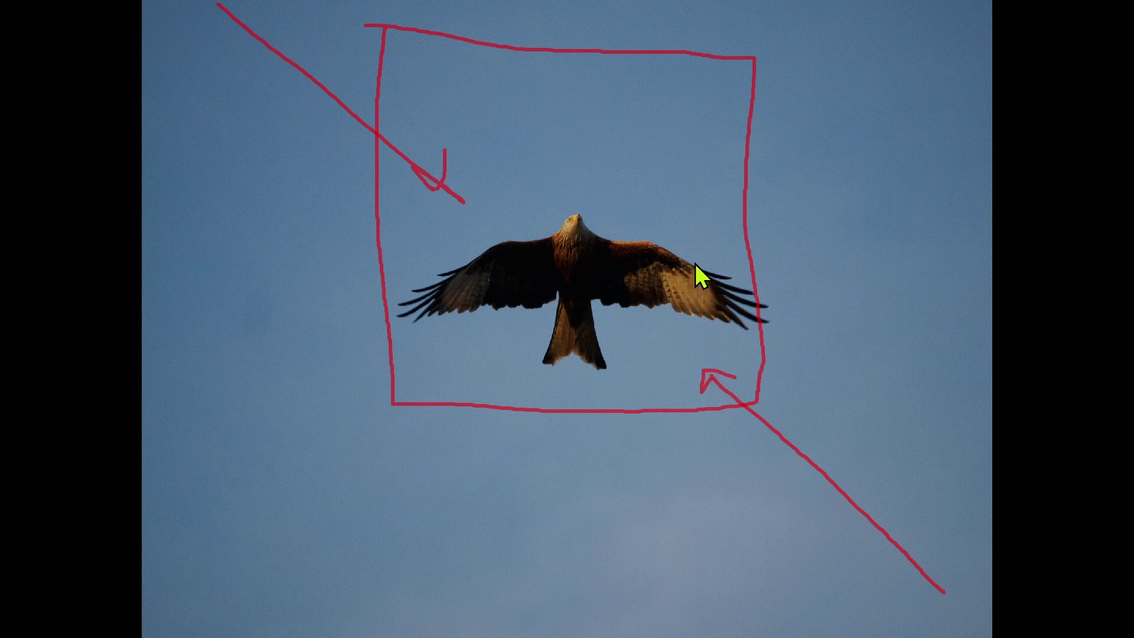
pyautogui.moveTo(694, 258)
pyautogui.mouseDown()
pyautogui.moveTo(549, 234)
pyautogui.moveTo(444, 275)
pyautogui.mouseUp()
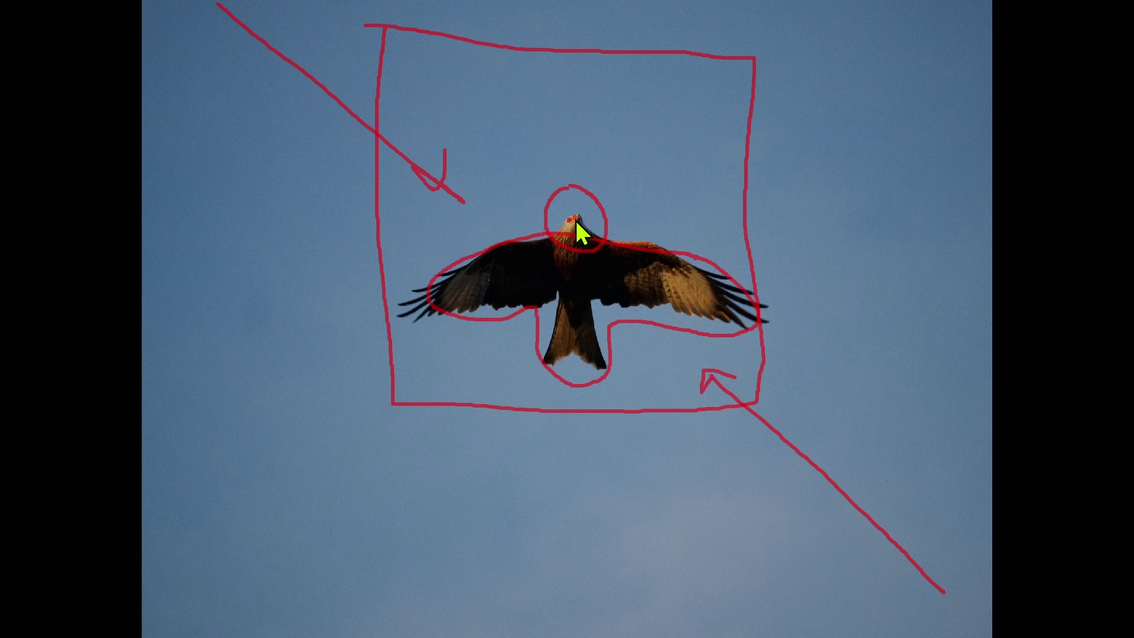
pyautogui.click(571, 297)
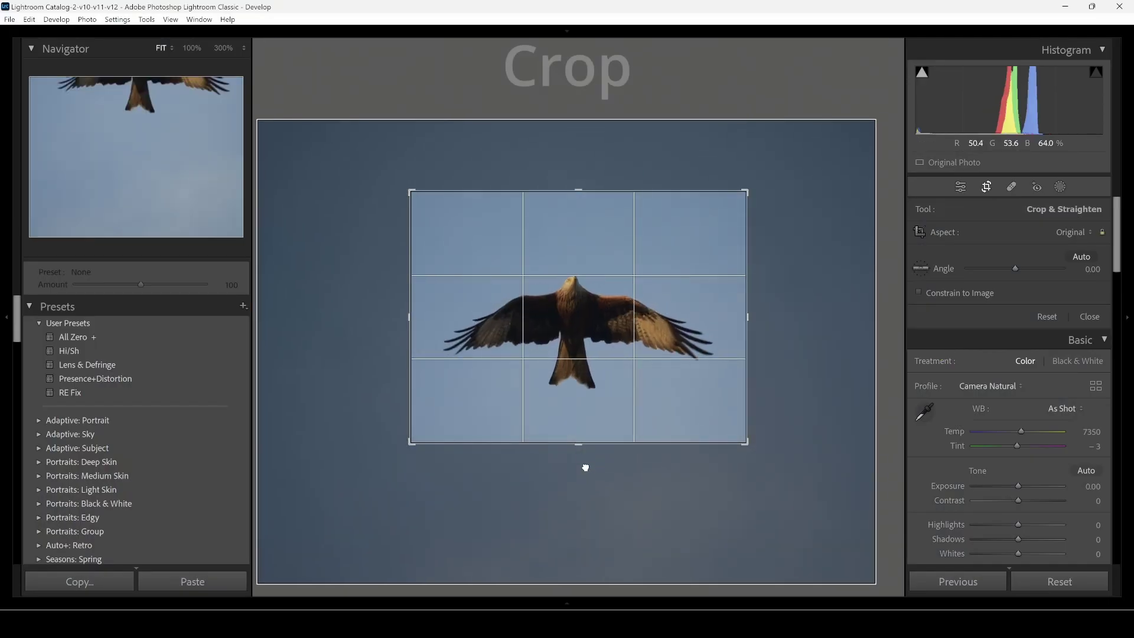
# Finish framing the crop around the flying kite and apply it to the photo
pyautogui.moveTo(585, 467); pyautogui.dragTo(594, 474)
pyautogui.press('Return')
# Add a linear gradient mask from the upper-left sky down across the bird and set its exposure to 1.84
pyautogui.click(1061, 190)
pyautogui.click(980, 341)
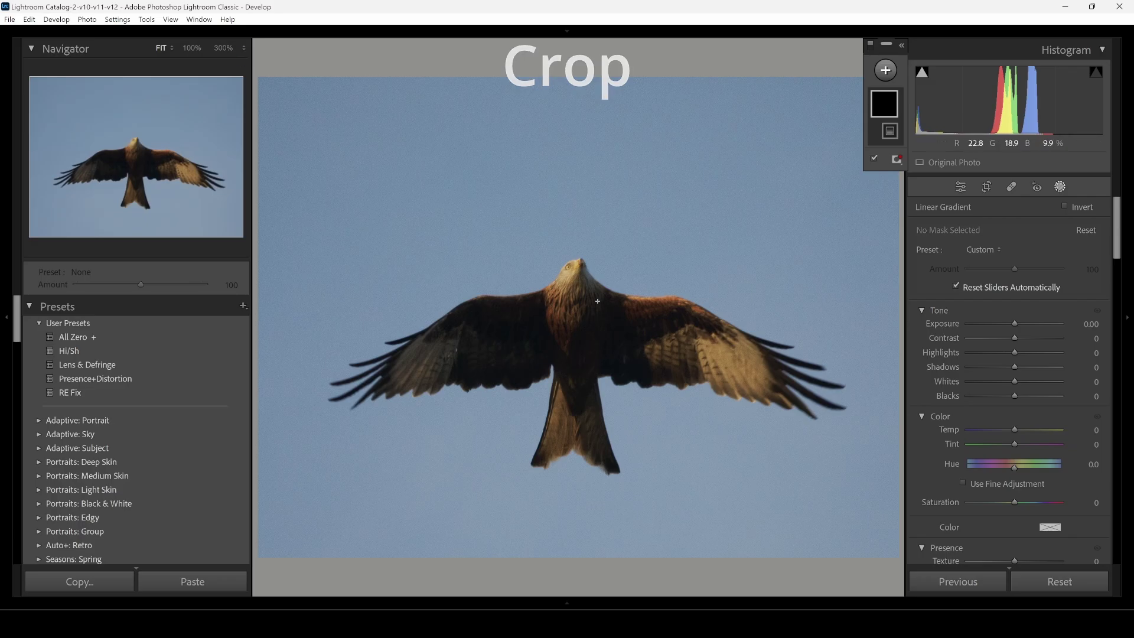
pyautogui.moveTo(560, 276); pyautogui.dragTo(678, 366)
pyautogui.moveTo(1016, 325); pyautogui.dragTo(1038, 324)
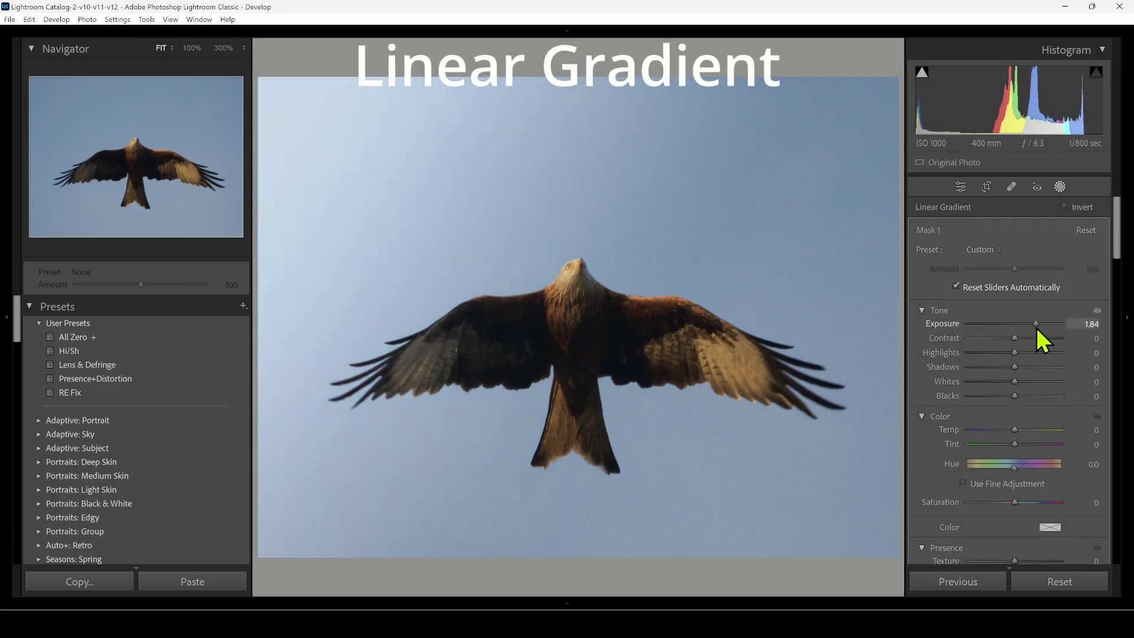
# Add a second linear gradient mask from the lower-right sky towards the upper left, with exposure -0.55
pyautogui.click(885, 70)
pyautogui.click(921, 223)
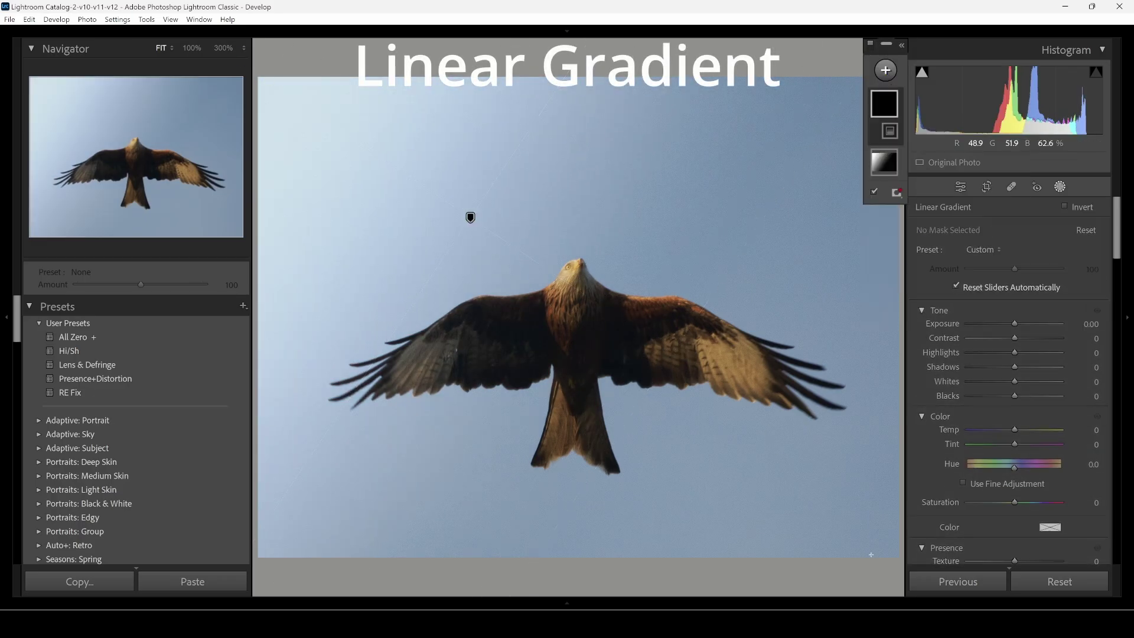
pyautogui.moveTo(756, 449); pyautogui.dragTo(466, 215)
pyautogui.moveTo(1015, 324); pyautogui.dragTo(1008, 324)
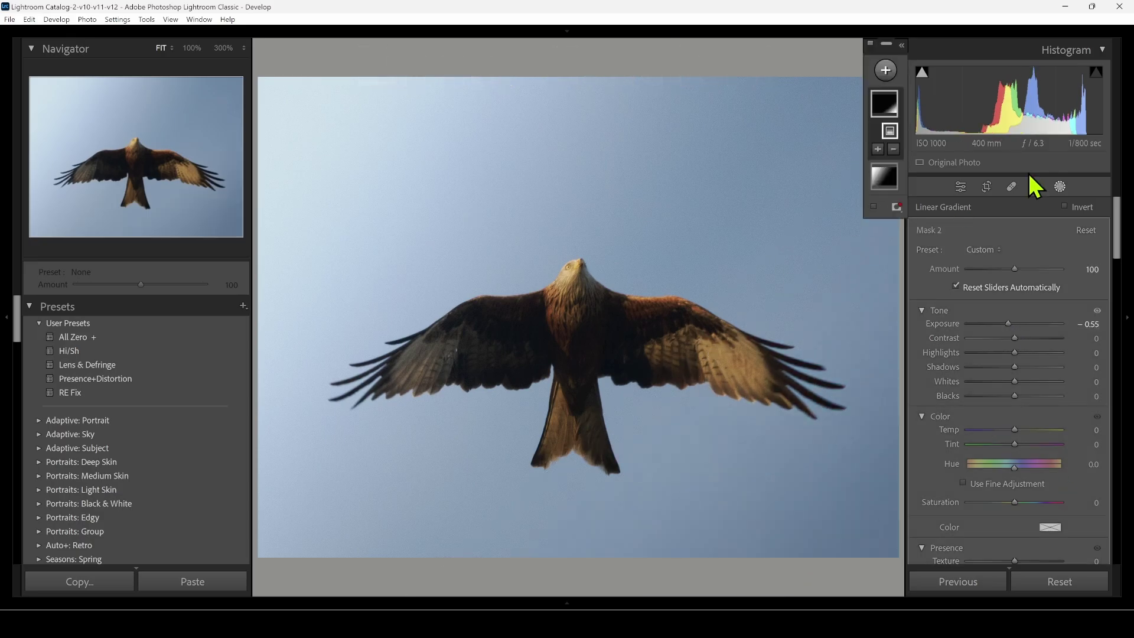
# Brush a new mask over the bird at flow 31, with exposure 1.46, highlights 55 and shadows 56
pyautogui.click(886, 70)
pyautogui.click(921, 208)
pyautogui.moveTo(1007, 269); pyautogui.dragTo(998, 267)
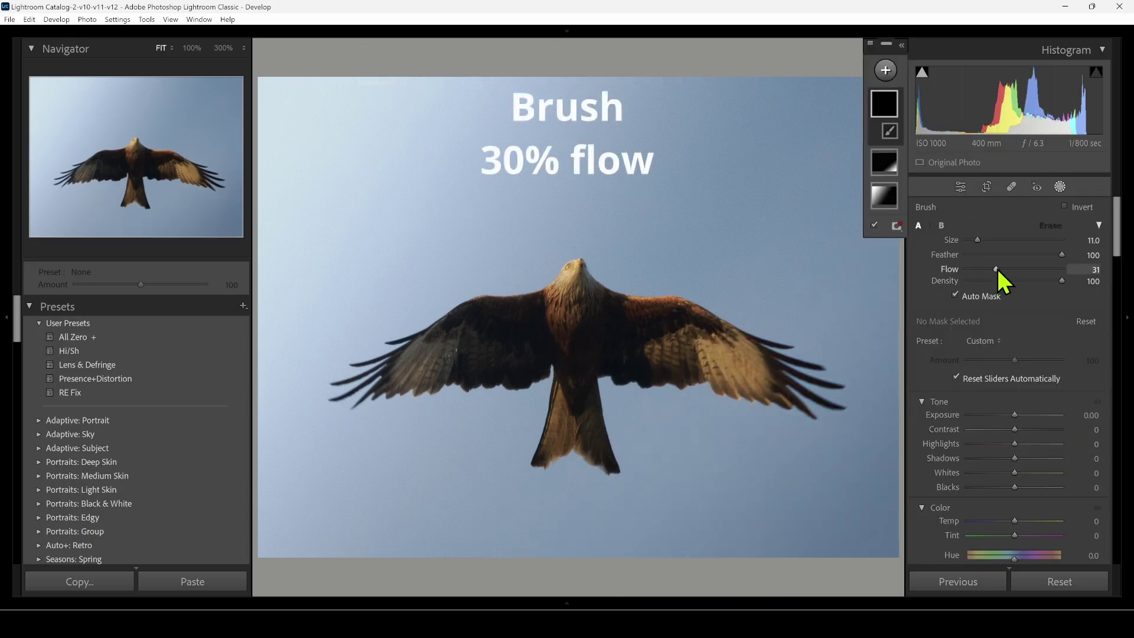
pyautogui.moveTo(369, 381)
pyautogui.mouseDown()
pyautogui.moveTo(407, 381)
pyautogui.moveTo(562, 435)
pyautogui.moveTo(788, 388)
pyautogui.moveTo(417, 360)
pyautogui.moveTo(709, 435)
pyautogui.mouseUp()
pyautogui.moveTo(1016, 416); pyautogui.dragTo(1035, 416)
pyautogui.moveTo(1015, 459); pyautogui.dragTo(1040, 459)
pyautogui.moveTo(1036, 445); pyautogui.dragTo(1040, 446)
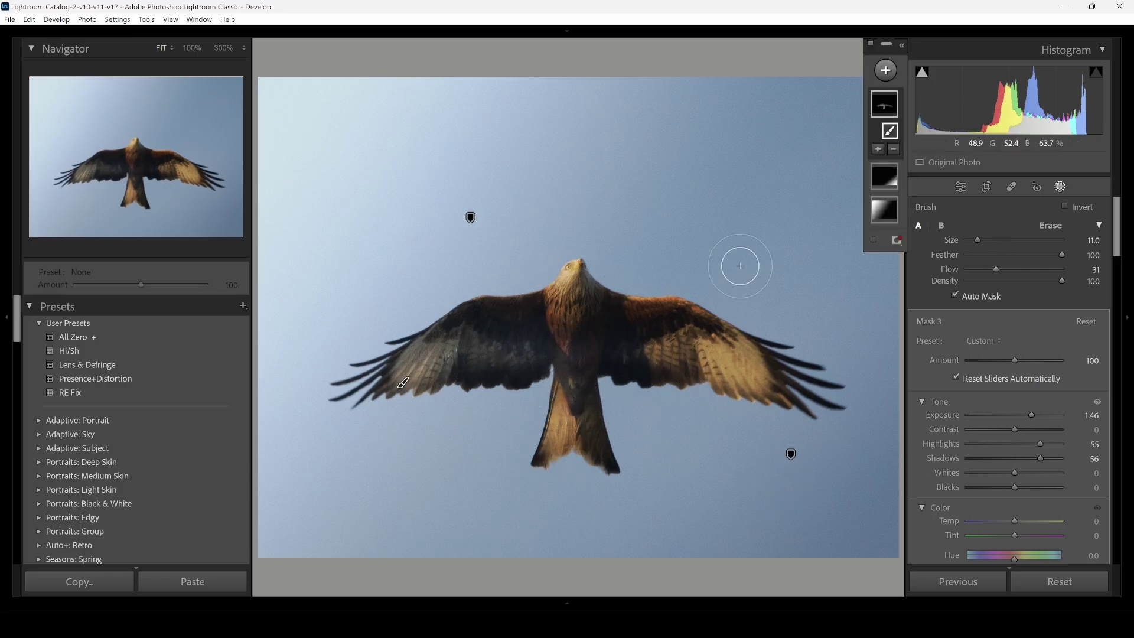
# Brush a new mask over the bird's neck and chest, with exposure 2.42, shadows 93 and reduced highlights
pyautogui.click(885, 71)
pyautogui.click(904, 212)
pyautogui.press('z')
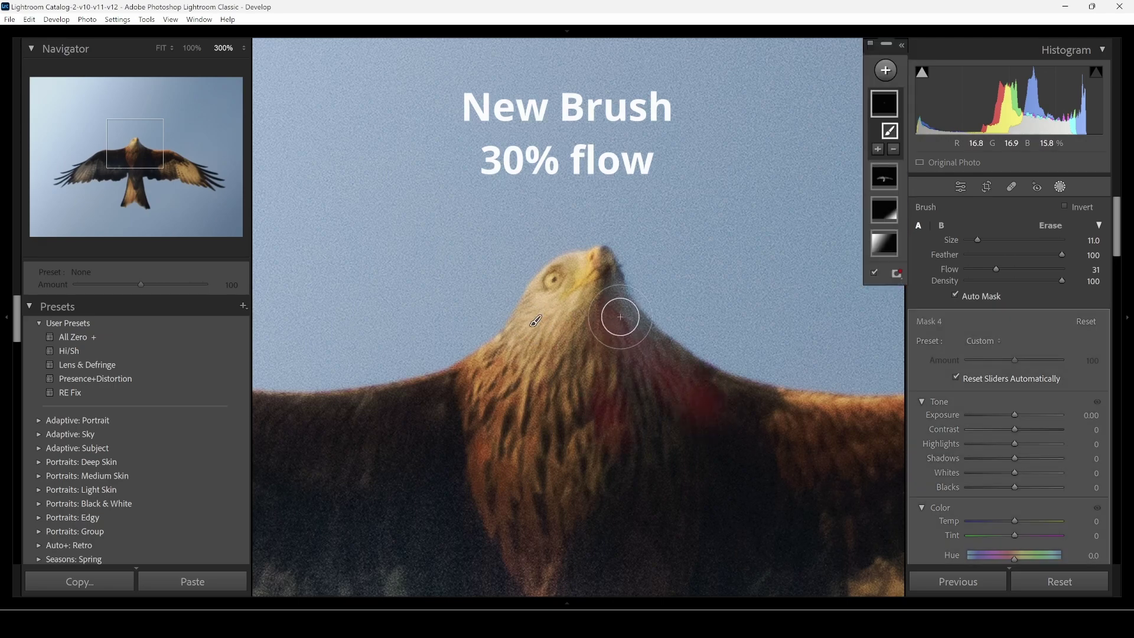
pyautogui.moveTo(1015, 415); pyautogui.dragTo(1043, 415)
pyautogui.moveTo(1015, 458); pyautogui.dragTo(1059, 458)
pyautogui.scroll(4, 603, 327)
pyautogui.moveTo(582, 354)
pyautogui.mouseDown()
pyautogui.moveTo(650, 381)
pyautogui.moveTo(482, 431)
pyautogui.moveTo(704, 423)
pyautogui.mouseUp()
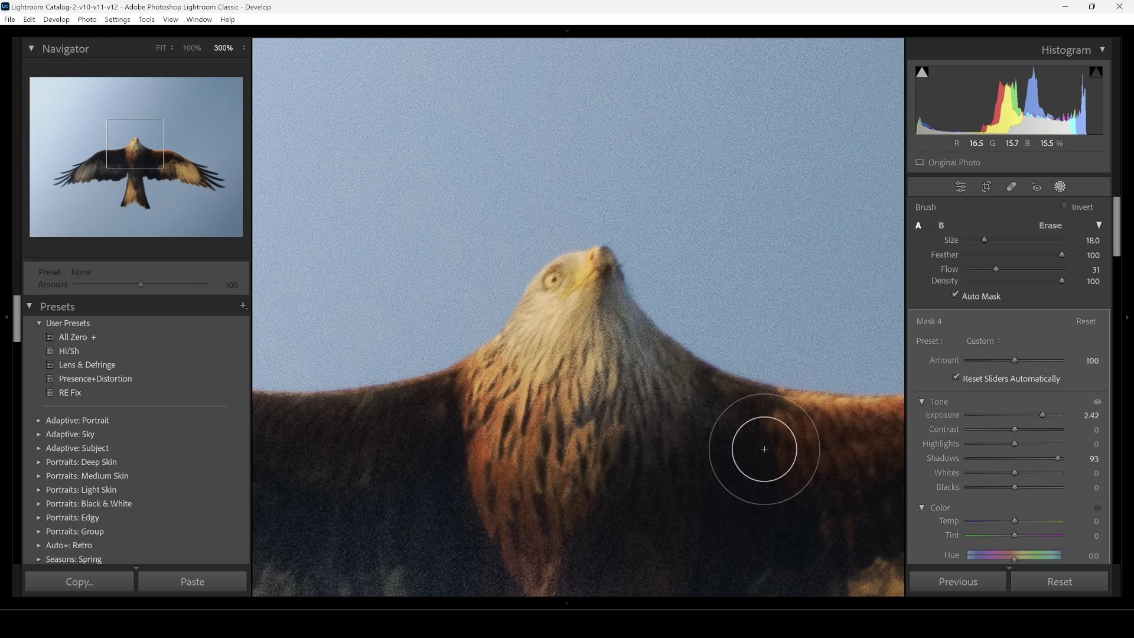
pyautogui.moveTo(1015, 444); pyautogui.dragTo(982, 443)
# Brush a new mask over the bird's eye and beak, and set its clarity to 63 and dehaze to 44
pyautogui.click(886, 70)
pyautogui.click(904, 207)
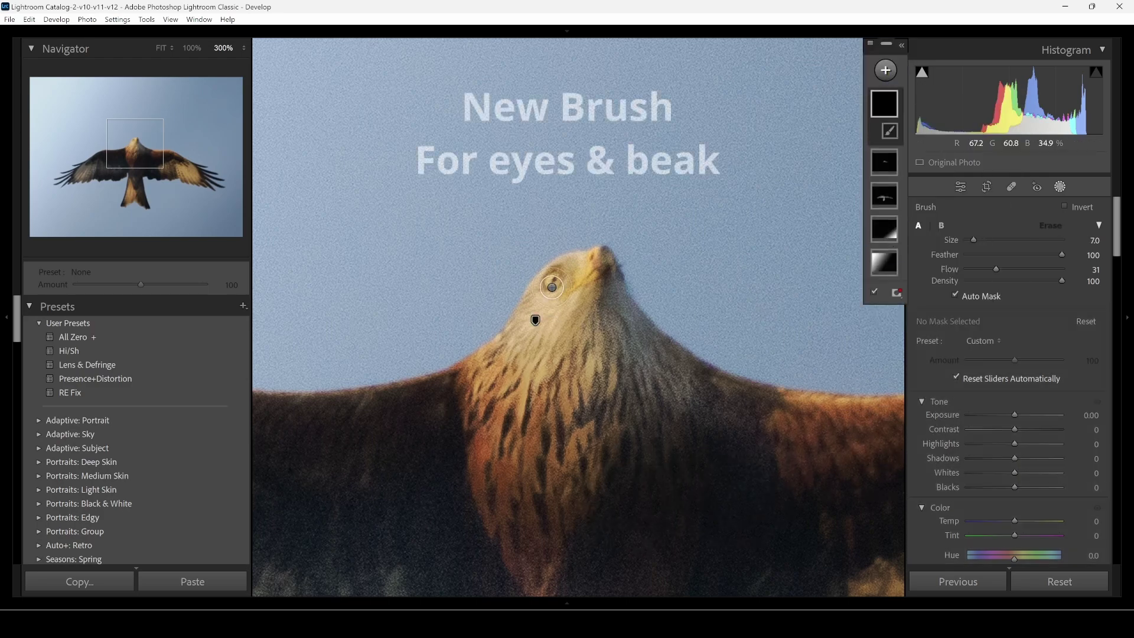
pyautogui.click(554, 280)
pyautogui.moveTo(609, 256); pyautogui.dragTo(571, 286)
pyautogui.scroll(-5, 956, 455)
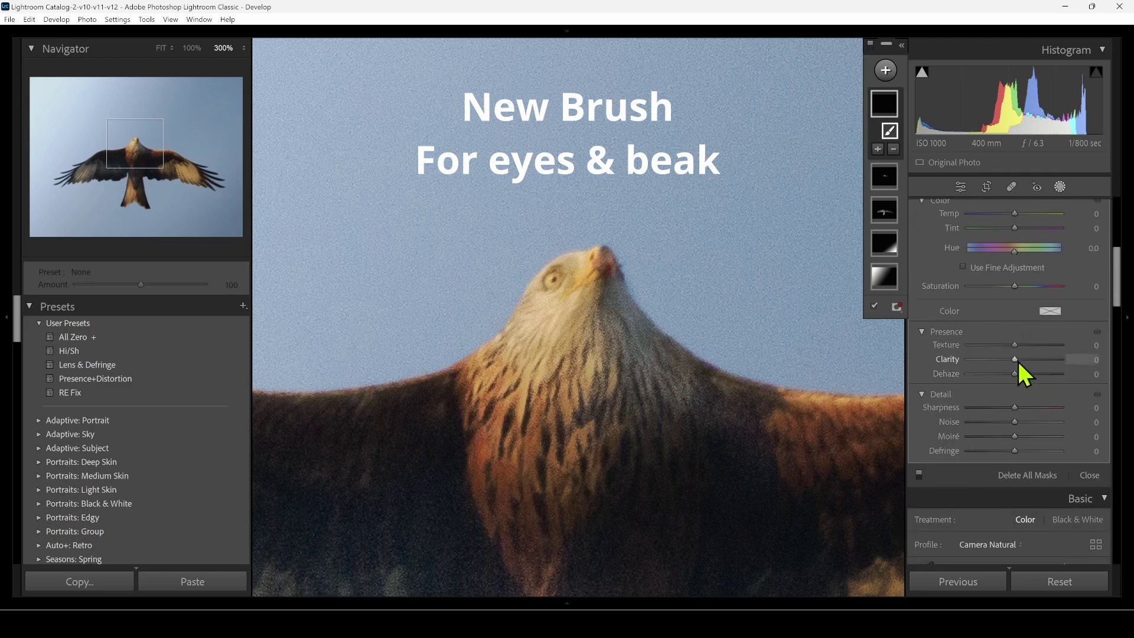
pyautogui.scroll(5, 1028, 384)
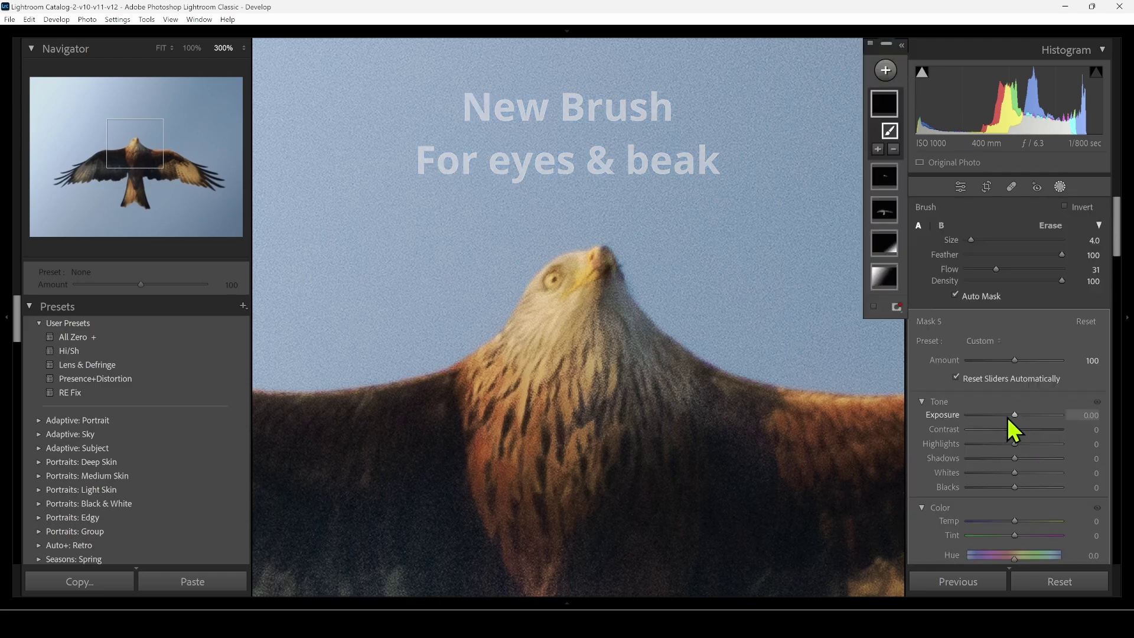
pyautogui.scroll(-6, 1004, 467)
pyautogui.scroll(2, 983, 449)
pyautogui.moveTo(1027, 375); pyautogui.dragTo(1043, 360)
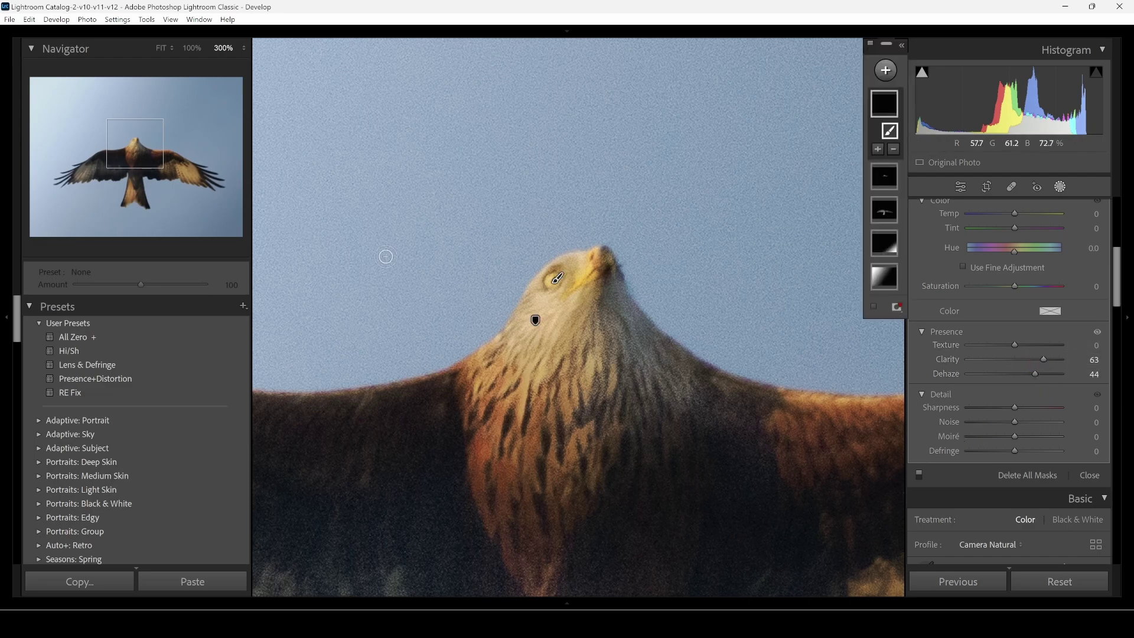
# Set the photo's sharpening to amount 82, radius 1.6 and masking 87, and its luminance noise reduction to 39
pyautogui.click(1061, 187)
pyautogui.scroll(-6, 1031, 347)
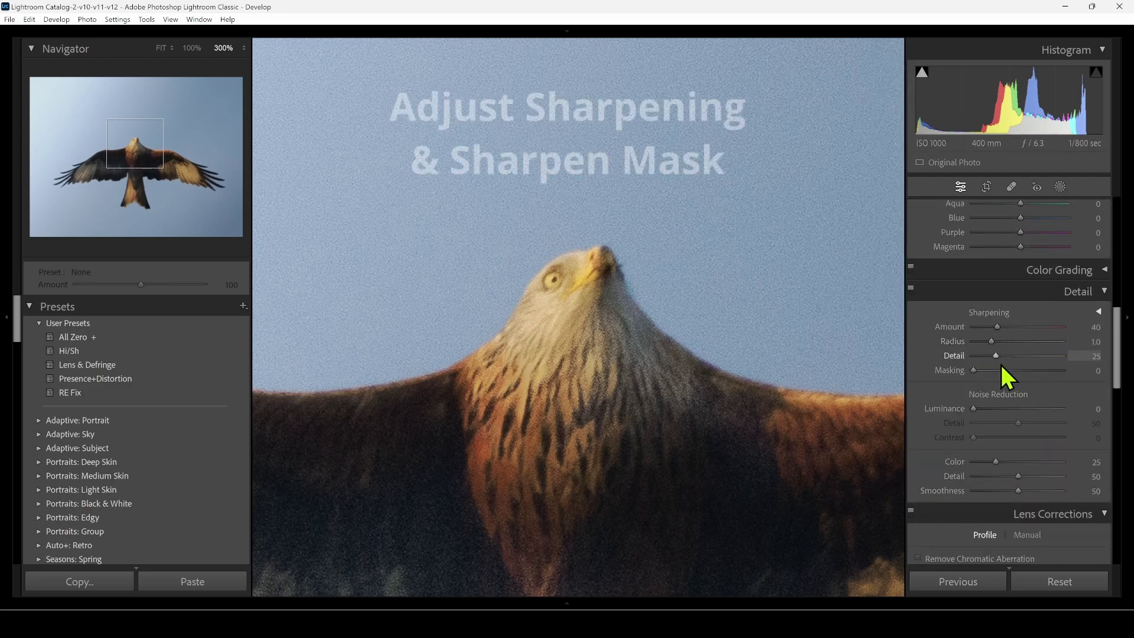
pyautogui.moveTo(973, 371); pyautogui.dragTo(1050, 375)
pyautogui.moveTo(994, 342)
pyautogui.mouseDown()
pyautogui.moveTo(1022, 328)
pyautogui.moveTo(1002, 329)
pyautogui.mouseUp()
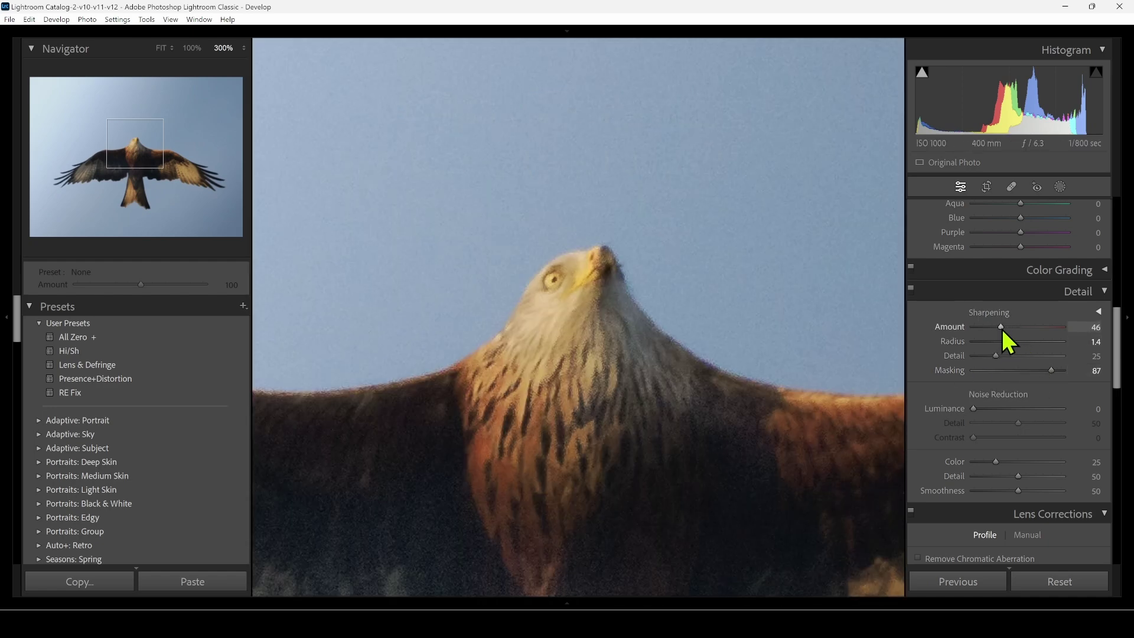
pyautogui.moveTo(975, 407); pyautogui.dragTo(1008, 408)
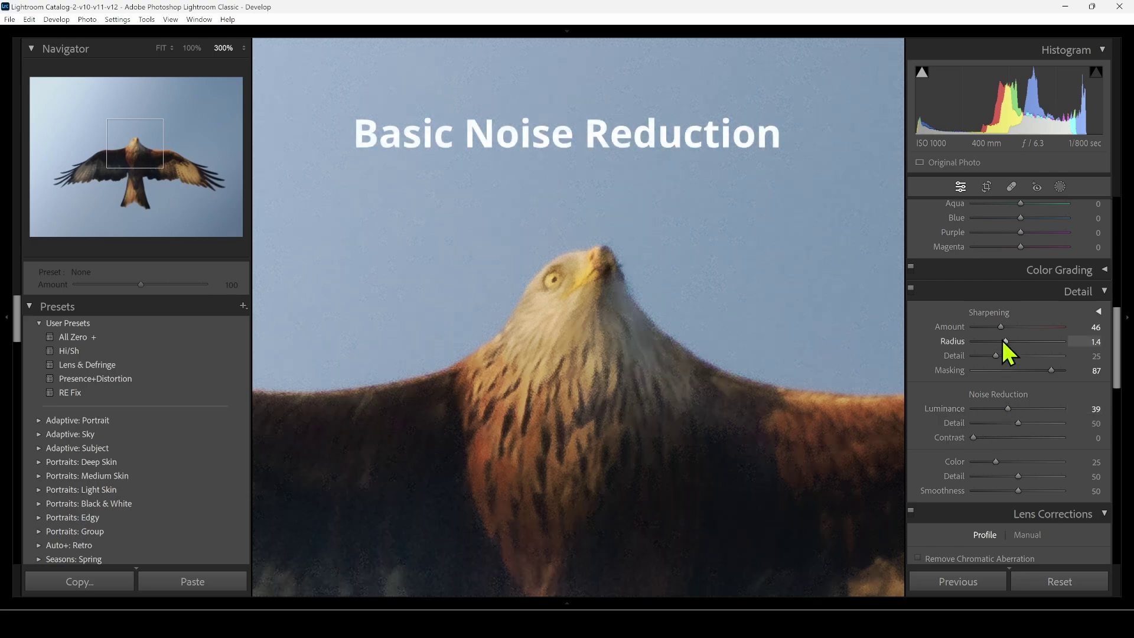
pyautogui.moveTo(1003, 327)
pyautogui.mouseDown()
pyautogui.moveTo(1030, 341)
pyautogui.moveTo(1018, 343)
pyautogui.mouseUp()
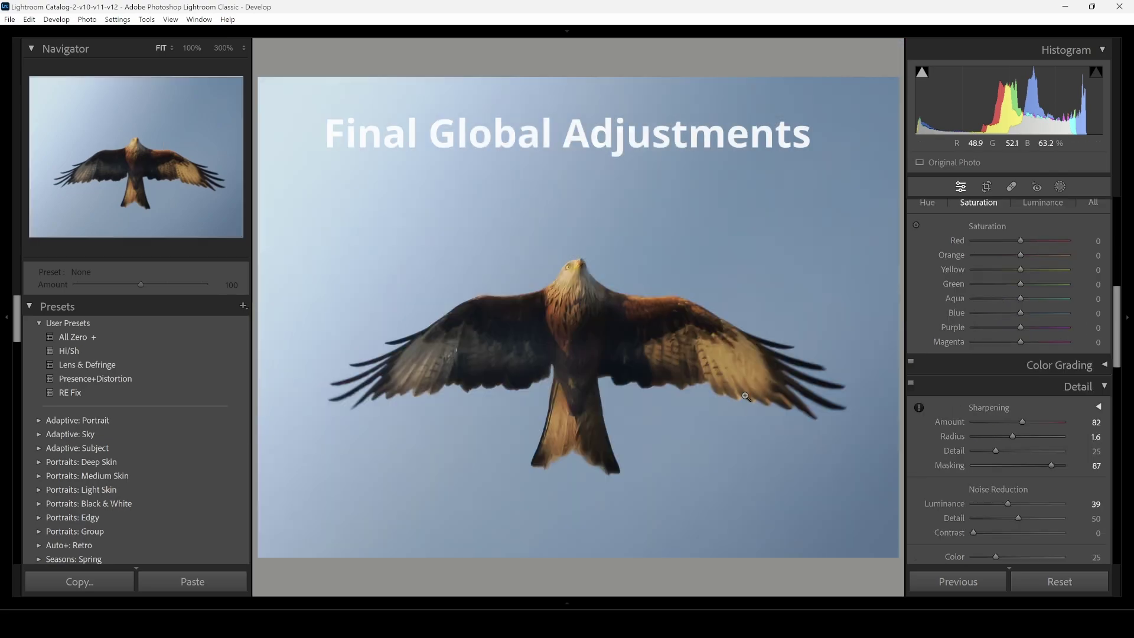
# Fine-tune the global basic adjustments for the whole photo
pyautogui.scroll(10, 1008, 355)
pyautogui.moveTo(1009, 381); pyautogui.dragTo(995, 373)
pyautogui.moveTo(1019, 387); pyautogui.dragTo(1043, 385)
pyautogui.moveTo(1018, 334); pyautogui.dragTo(1023, 335)
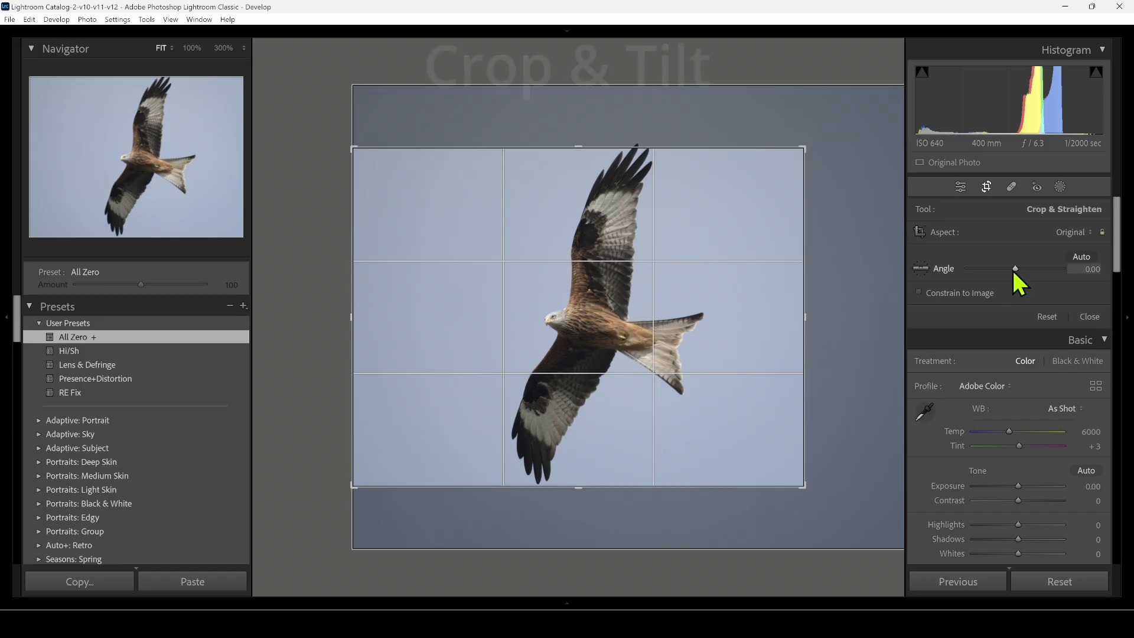
# Rotate the second kite photo to a crop angle of 30.94 and apply the crop
pyautogui.moveTo(1012, 278); pyautogui.dragTo(1047, 278)
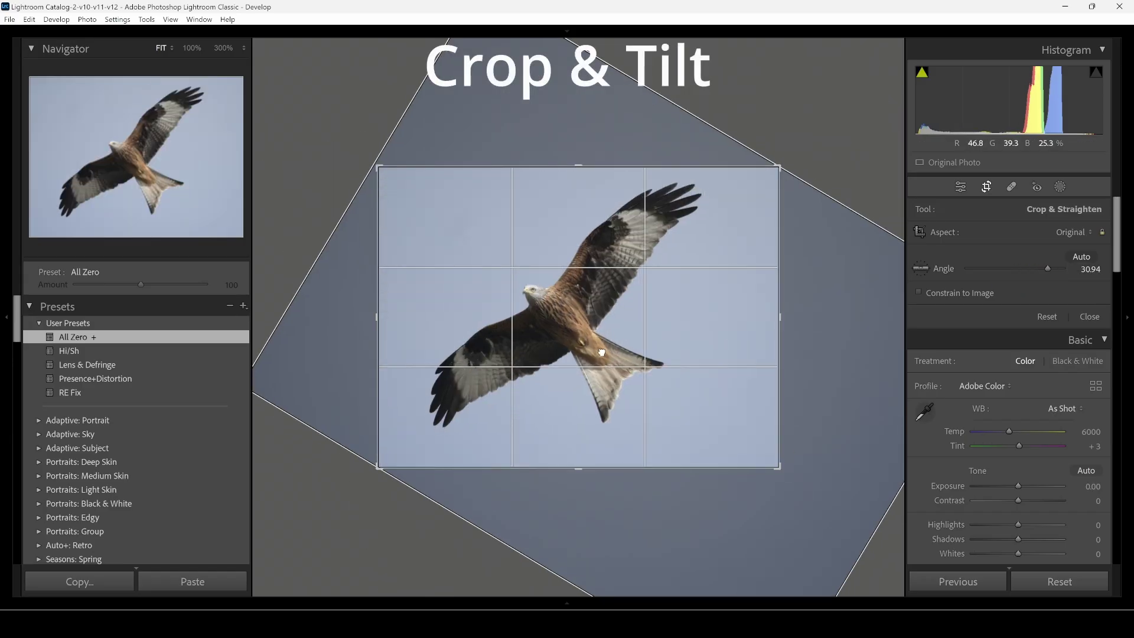
pyautogui.doubleClick(700, 335)
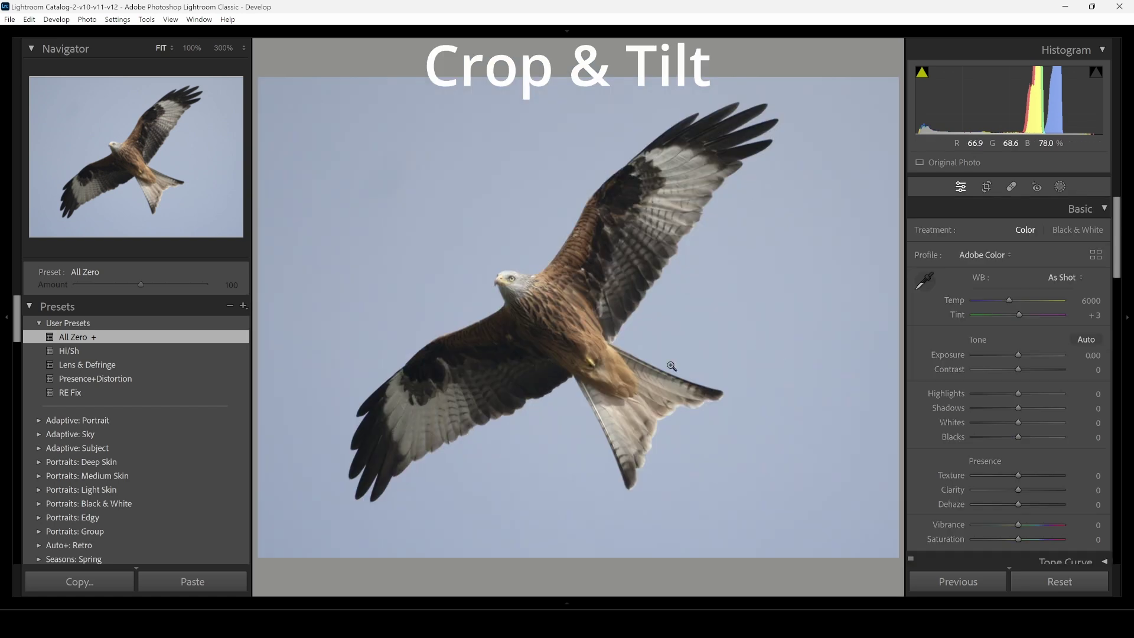
# Add a linear gradient mask from the upper-right sky towards the bird, with exposure 1.11 and temperature 64
pyautogui.click(1061, 187)
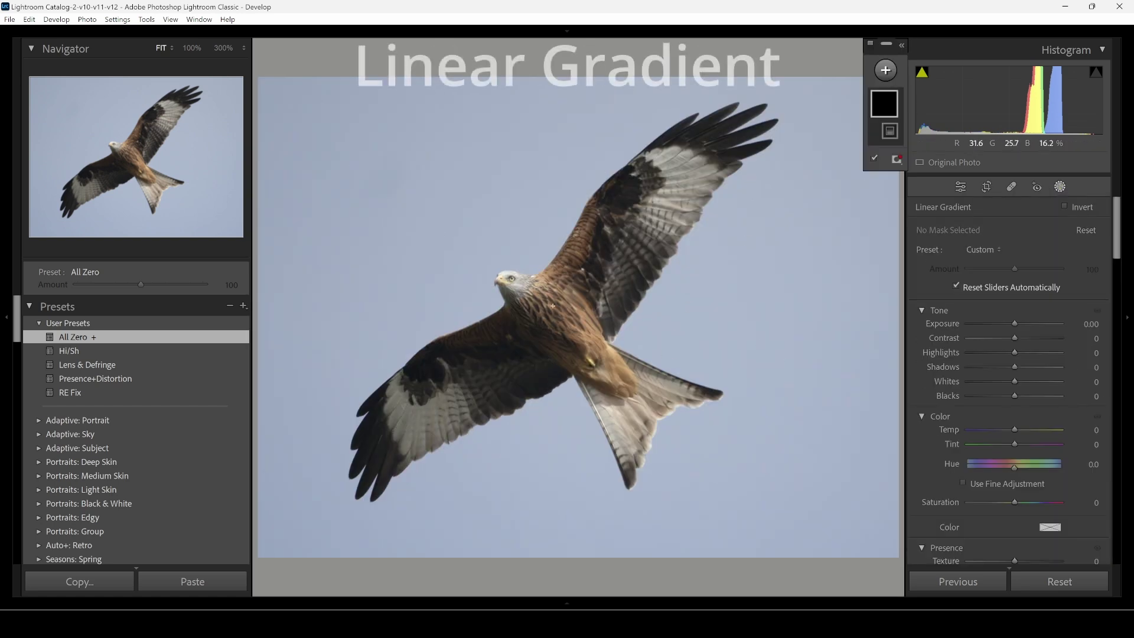
pyautogui.moveTo(815, 131); pyautogui.dragTo(635, 321)
pyautogui.moveTo(1015, 324); pyautogui.dragTo(1029, 325)
pyautogui.moveTo(1017, 430); pyautogui.dragTo(1047, 431)
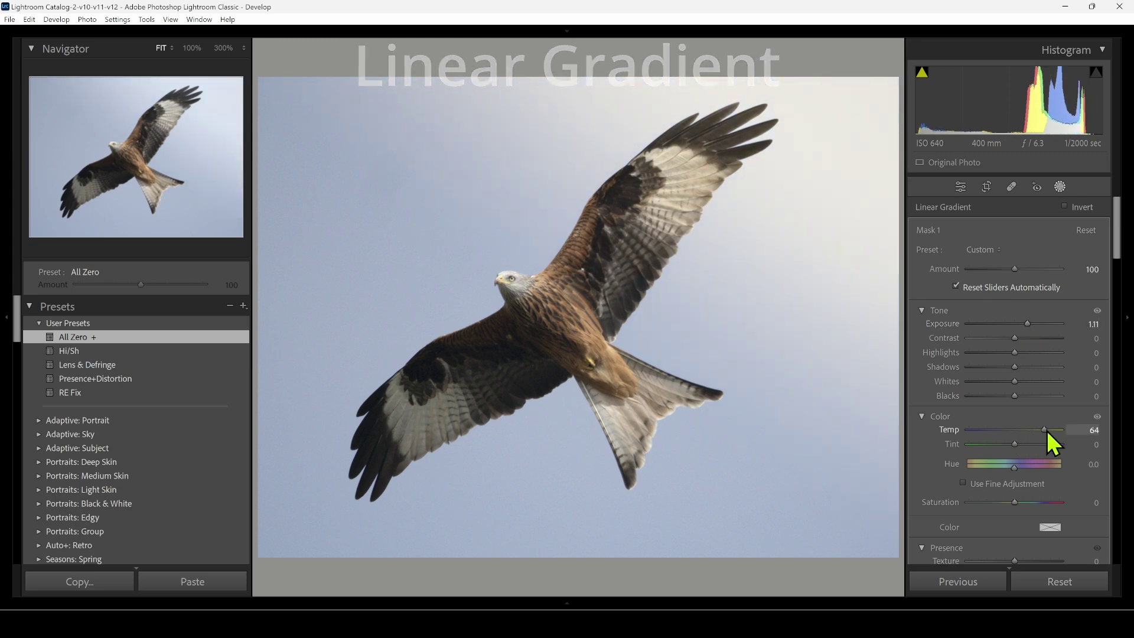
# Add a second linear gradient from the lower left with exposure -0.70, and brush the lower wing out of it
pyautogui.click(887, 78)
pyautogui.click(884, 224)
pyautogui.moveTo(432, 494)
pyautogui.mouseDown()
pyautogui.moveTo(497, 416)
pyautogui.moveTo(532, 320)
pyautogui.mouseUp()
pyautogui.moveTo(1015, 323); pyautogui.dragTo(1004, 326)
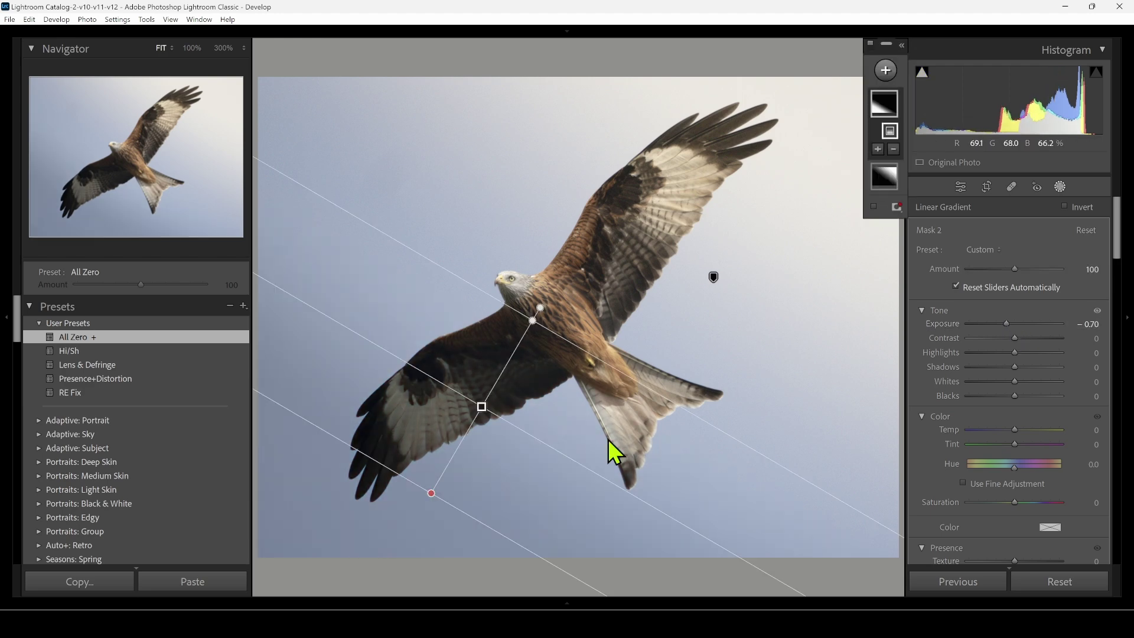
pyautogui.click(885, 174)
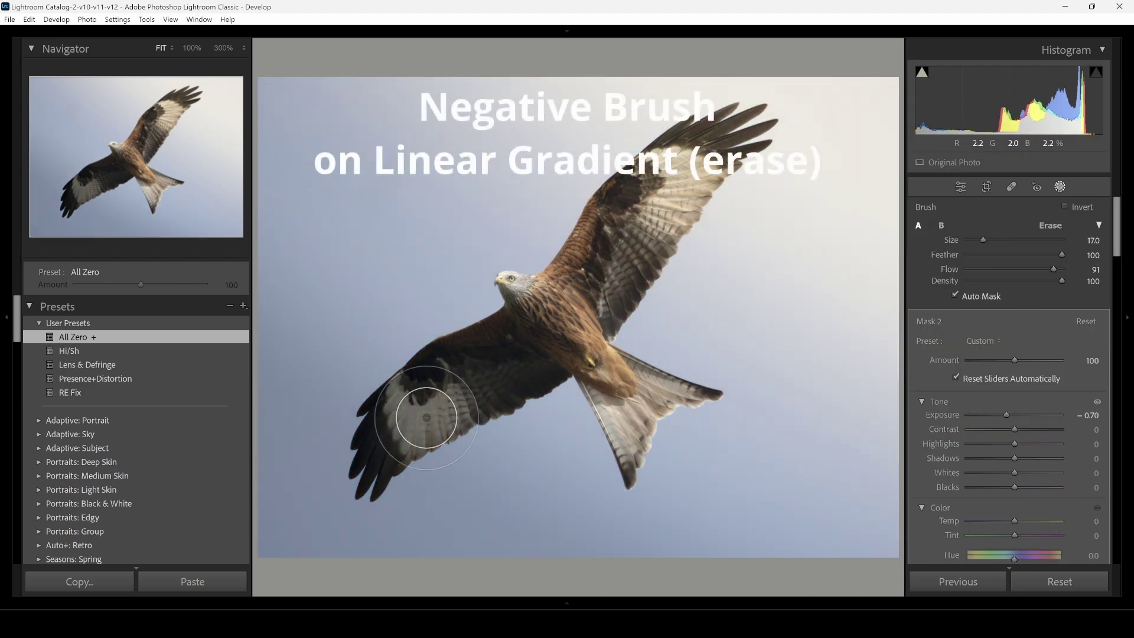
# Brush a new mask over the dark areas of the kite's lower wing at flow 31
pyautogui.click(886, 71)
pyautogui.click(904, 223)
pyautogui.moveTo(379, 467); pyautogui.dragTo(403, 427)
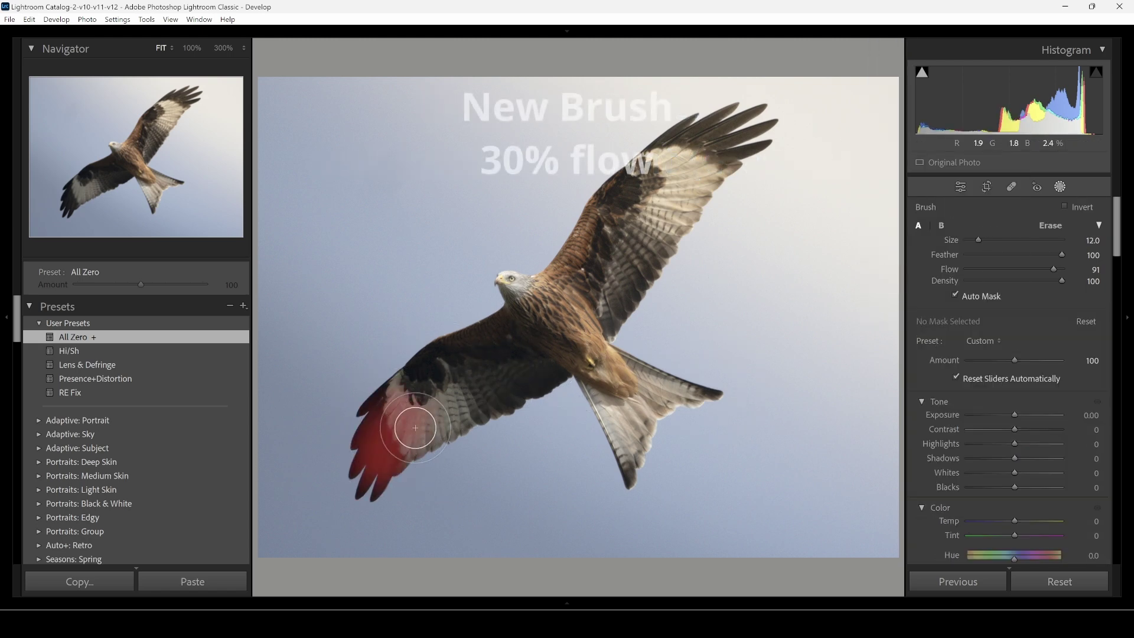
pyautogui.hotkey('ctrl', 'z')
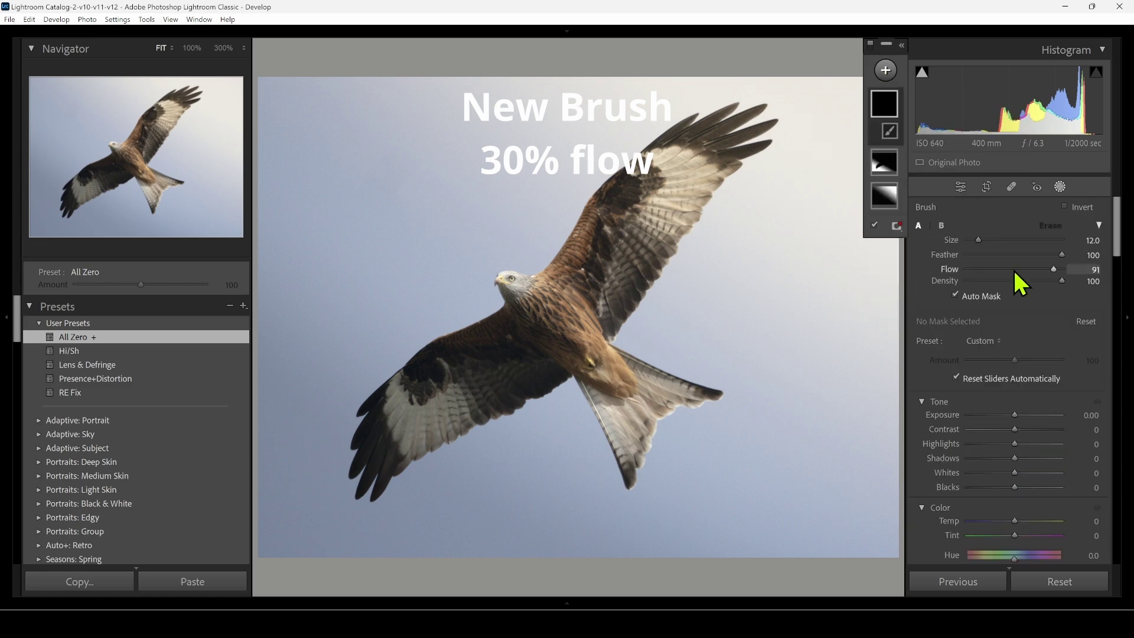
pyautogui.click(397, 442)
pyautogui.moveTo(412, 414)
pyautogui.mouseDown()
pyautogui.moveTo(380, 463)
pyautogui.moveTo(389, 455)
pyautogui.mouseUp()
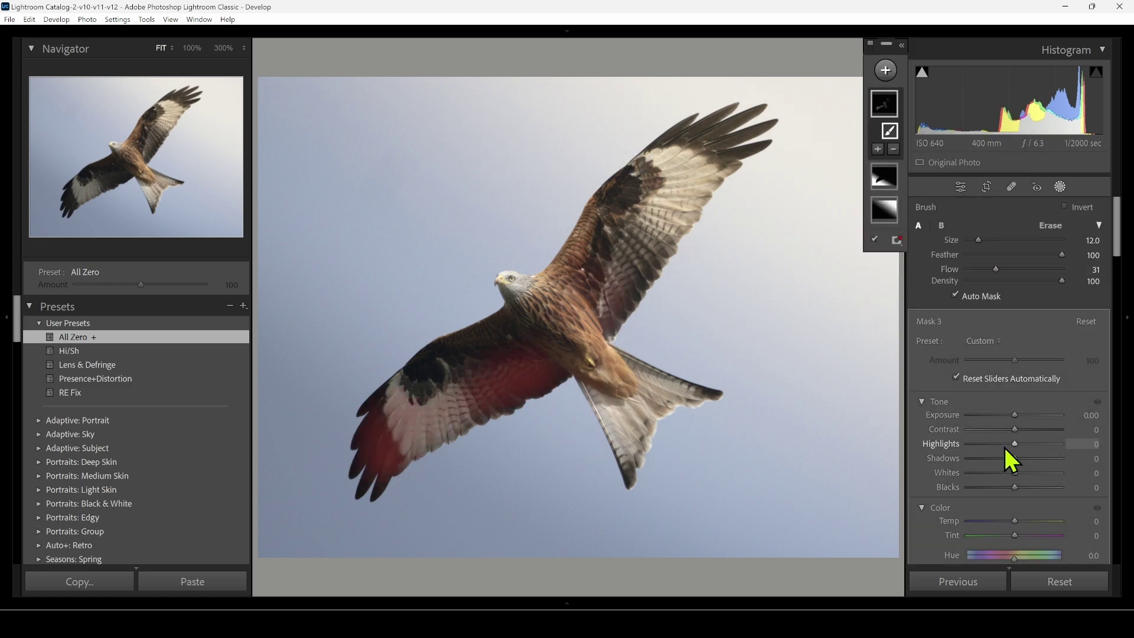
# Set the wing brush mask's exposure to 1.28 and shadows to 55, and add a little clarity
pyautogui.moveTo(1015, 415); pyautogui.dragTo(1024, 413)
pyautogui.moveTo(1016, 458); pyautogui.dragTo(1036, 458)
pyautogui.scroll(-5, 945, 459)
pyautogui.scroll(4, 1025, 408)
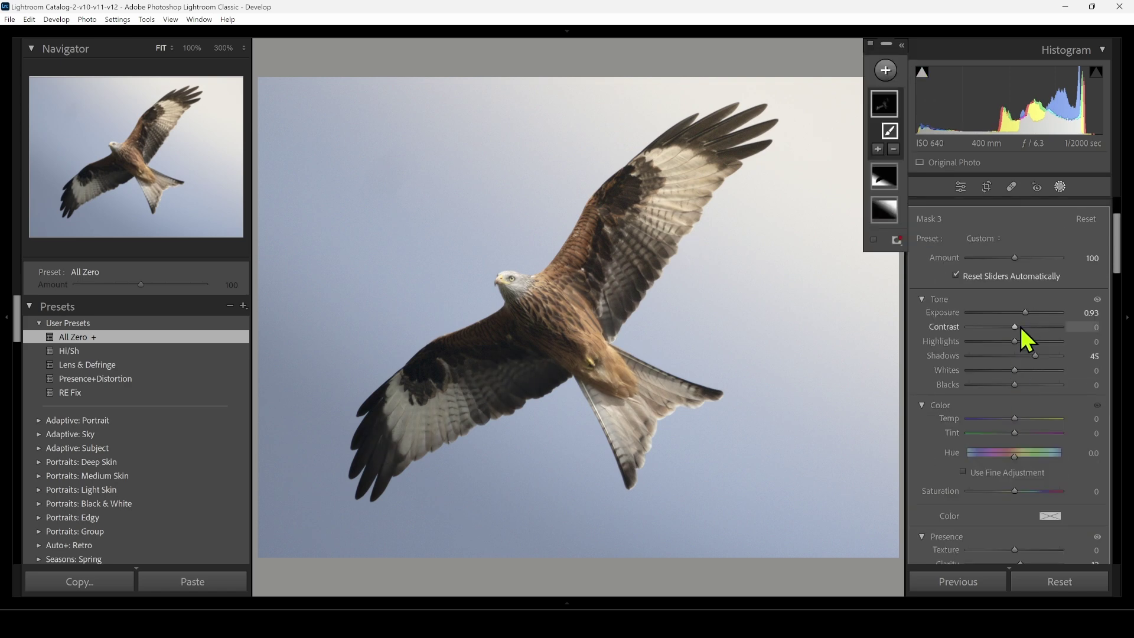
pyautogui.moveTo(1036, 355); pyautogui.dragTo(1041, 356)
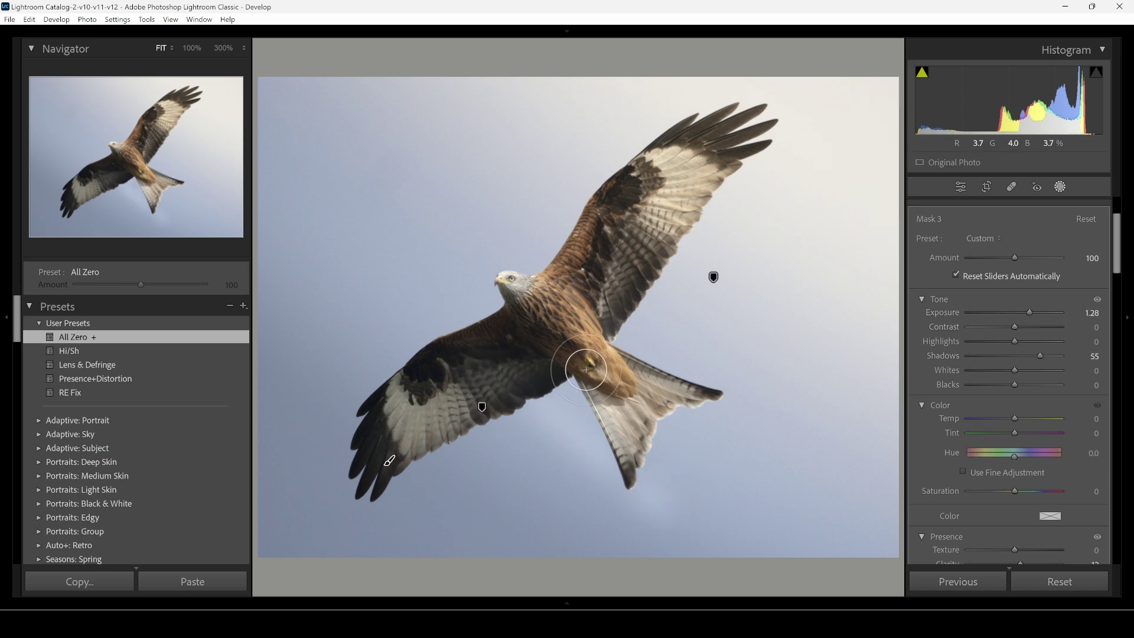
pyautogui.click(1060, 187)
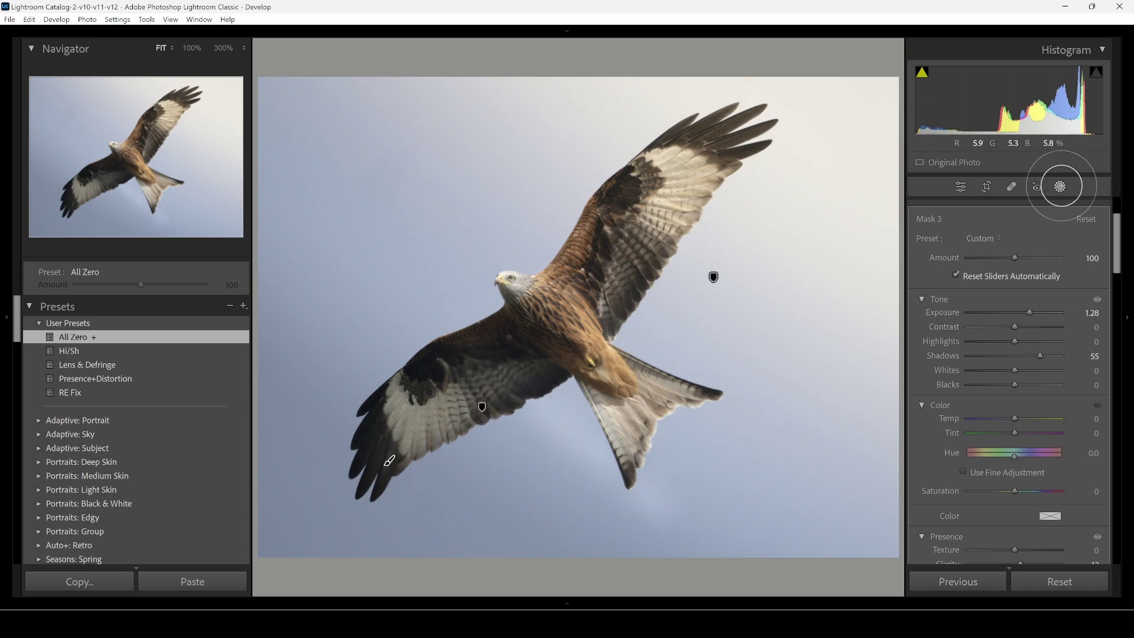
# Brush a new mask at size 19 over the kite's neck below the head, with exposure 2.81 and highlights -67
pyautogui.click(887, 72)
pyautogui.click(885, 208)
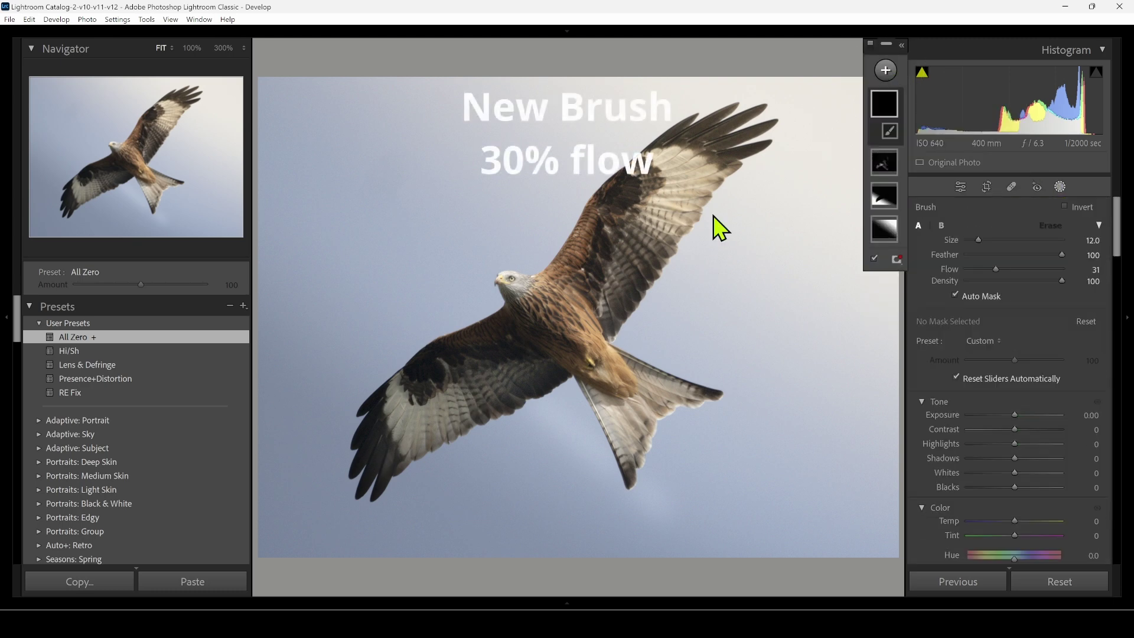
pyautogui.press('z')
pyautogui.scroll(3, 667, 356)
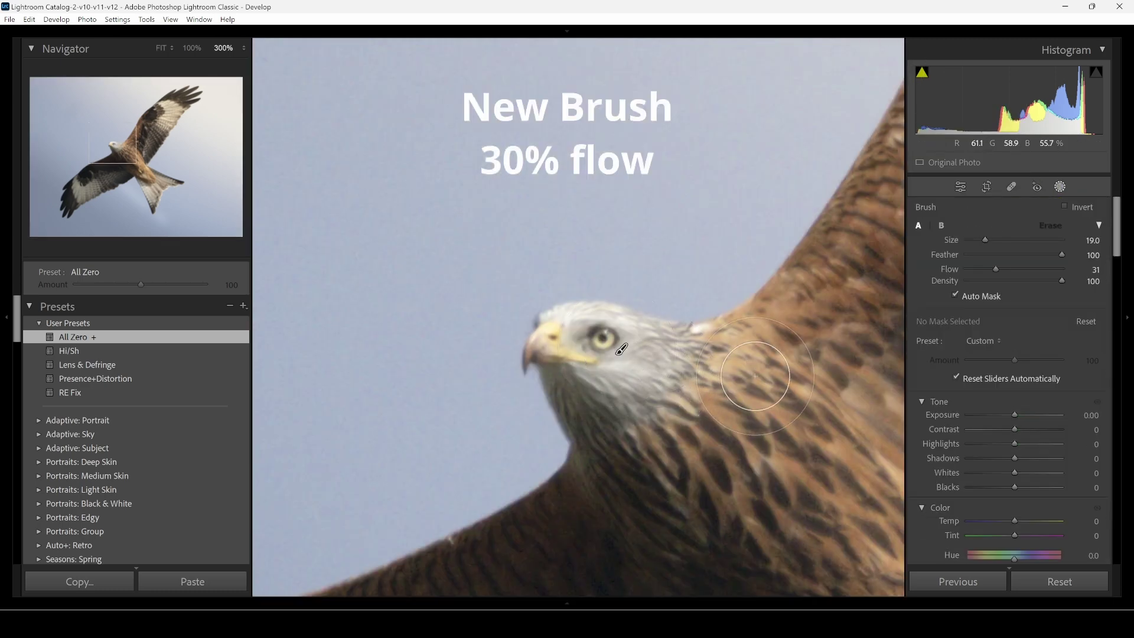
pyautogui.moveTo(662, 407); pyautogui.dragTo(658, 456)
pyautogui.moveTo(1016, 413)
pyautogui.mouseDown()
pyautogui.moveTo(1048, 413)
pyautogui.moveTo(985, 444)
pyautogui.mouseUp()
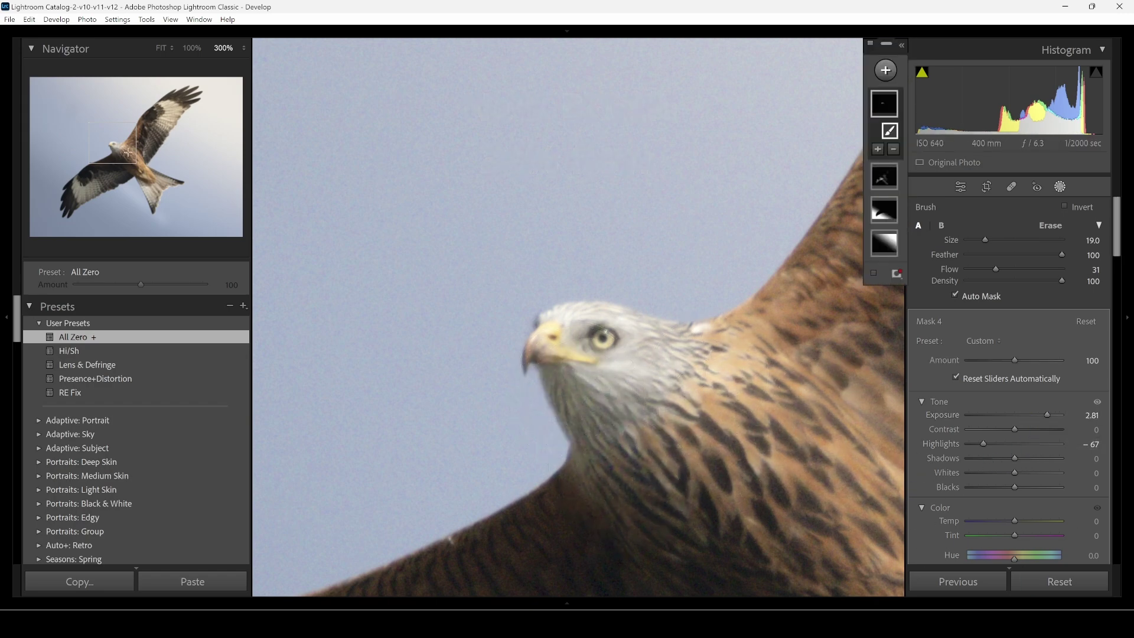
# Start another brush mask for the eye and beak at size 6, with temperature 23, saturation 75, clarity 62 and dehaze 80
pyautogui.moveTo(622, 349); pyautogui.dragTo(444, 238)
pyautogui.click(885, 69)
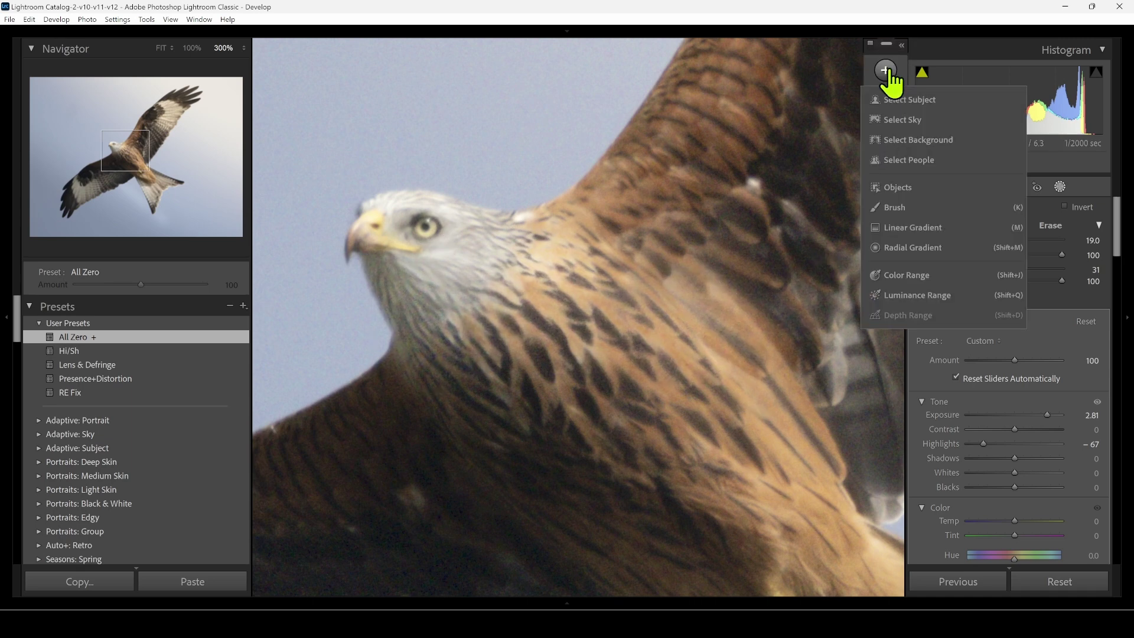
pyautogui.click(906, 205)
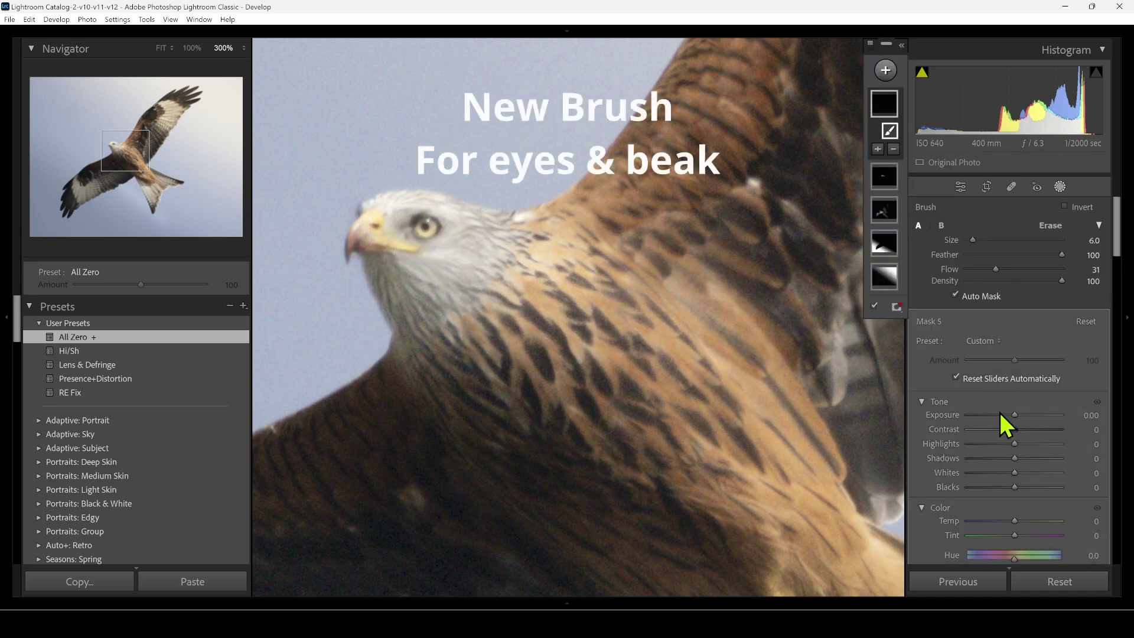
pyautogui.scroll(-5, 999, 426)
pyautogui.moveTo(1014, 462); pyautogui.dragTo(1043, 462)
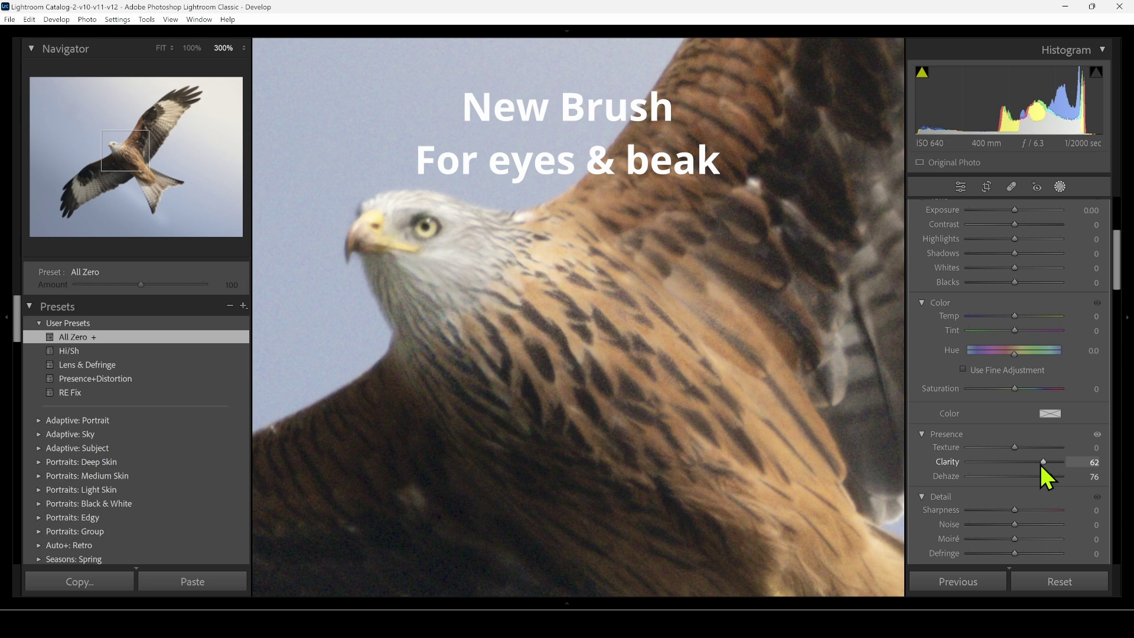
pyautogui.moveTo(1016, 316); pyautogui.dragTo(1025, 319)
pyautogui.moveTo(1015, 389); pyautogui.dragTo(1029, 390)
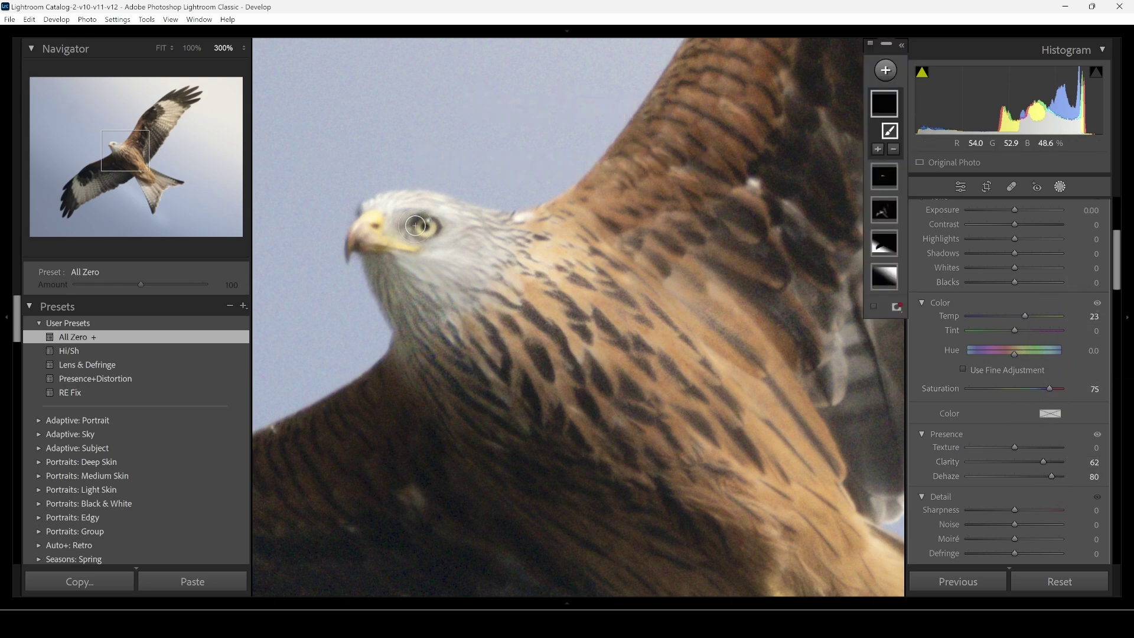
# Paint the new brush mask over the kite's beak and eye, and finish masking
pyautogui.click(407, 243)
pyautogui.moveTo(426, 232); pyautogui.dragTo(432, 232)
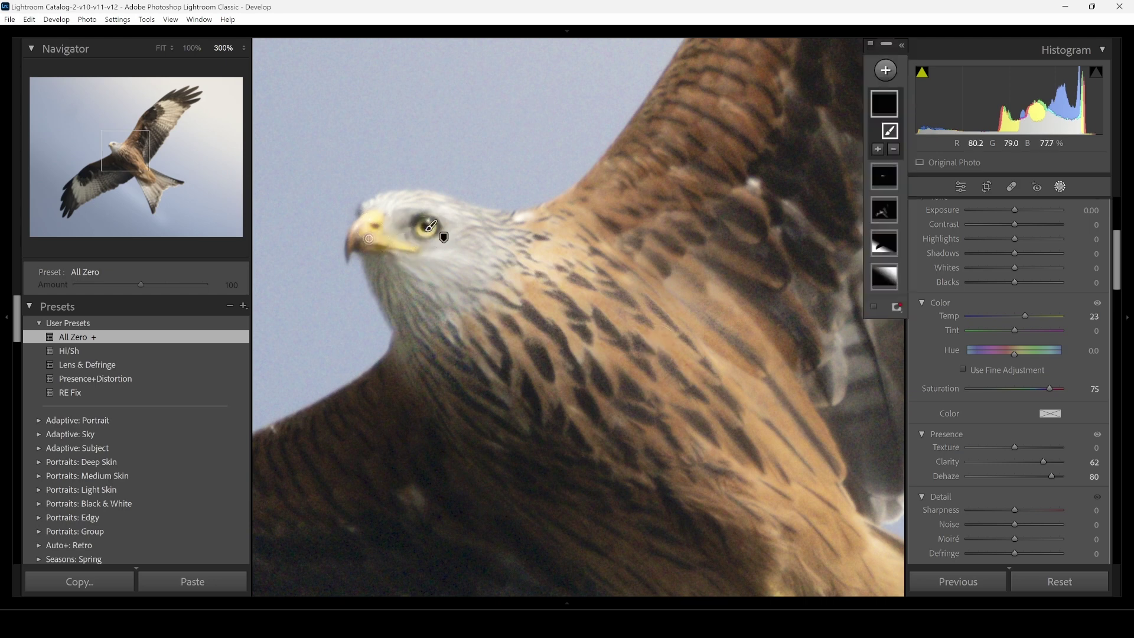
pyautogui.click(1062, 189)
pyautogui.click(169, 52)
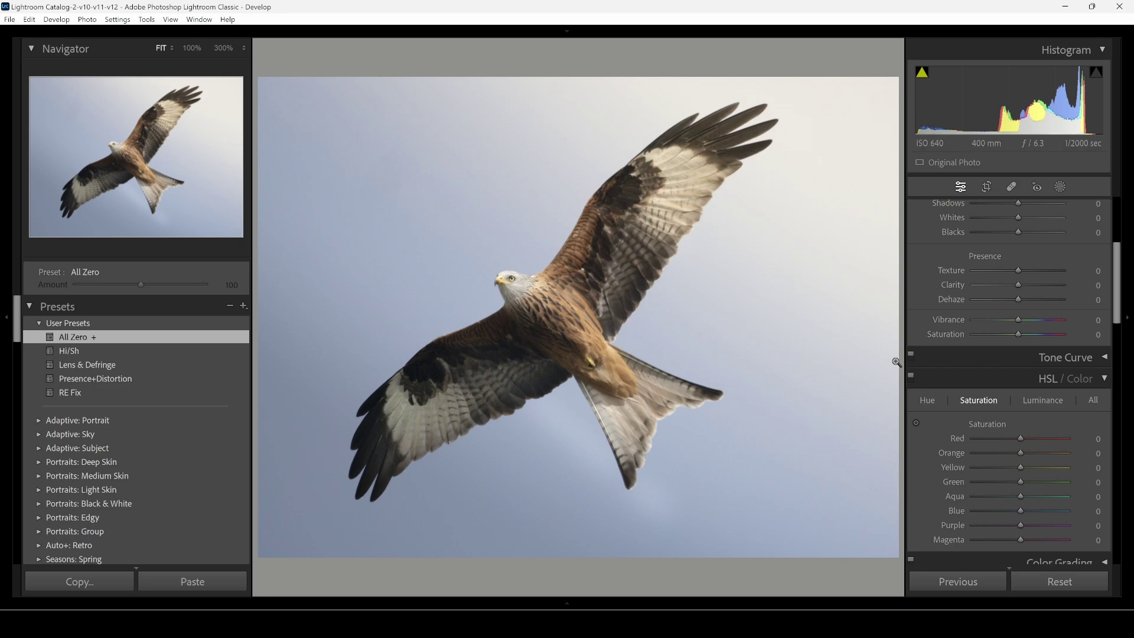
# Set the global exposure to +0.38, highlights to -44, shadows to +21 and vibrance to +43
pyautogui.scroll(5, 945, 366)
pyautogui.moveTo(1019, 392); pyautogui.dragTo(1007, 379)
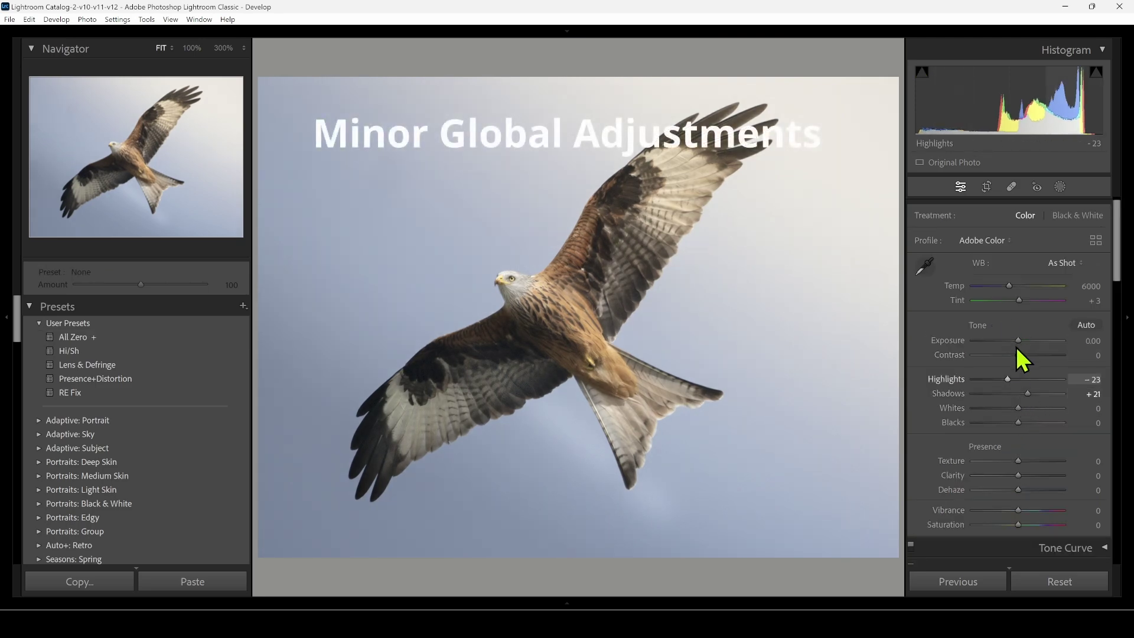
pyautogui.moveTo(1018, 341); pyautogui.dragTo(1023, 341)
pyautogui.scroll(-2, 1004, 440)
pyautogui.moveTo(1019, 416); pyautogui.dragTo(1037, 416)
pyautogui.moveTo(1008, 284); pyautogui.dragTo(998, 285)
pyautogui.moveTo(1022, 246); pyautogui.dragTo(1022, 246)
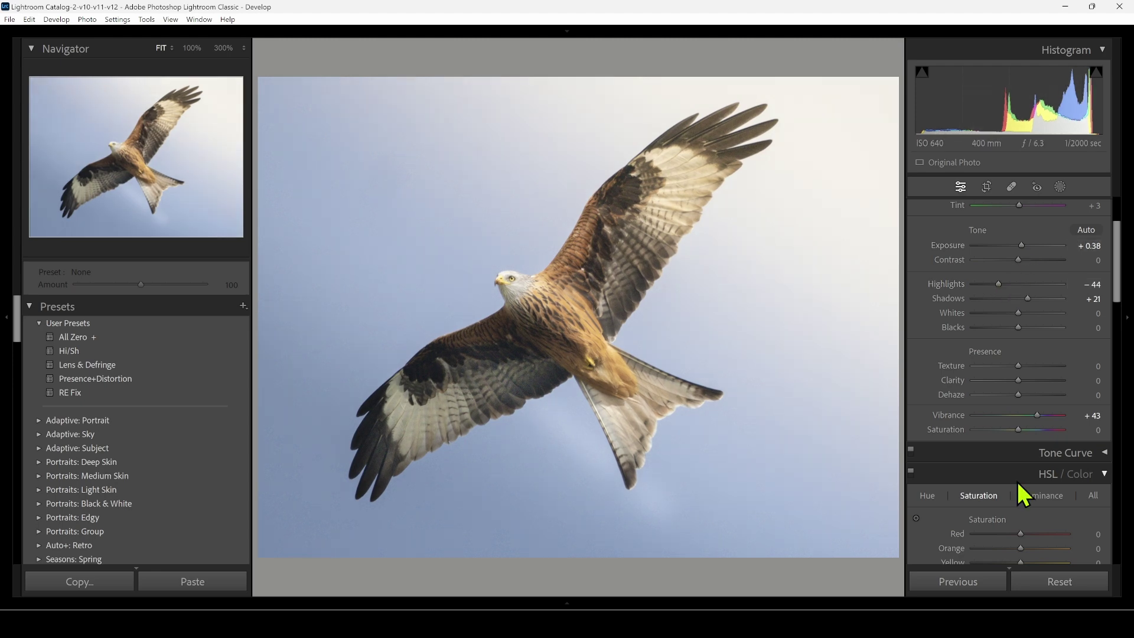
# Apply noise reduction with color at 20 and luminance at 29
pyautogui.press('z')
pyautogui.scroll(-2, 989, 495)
pyautogui.scroll(-4, 988, 495)
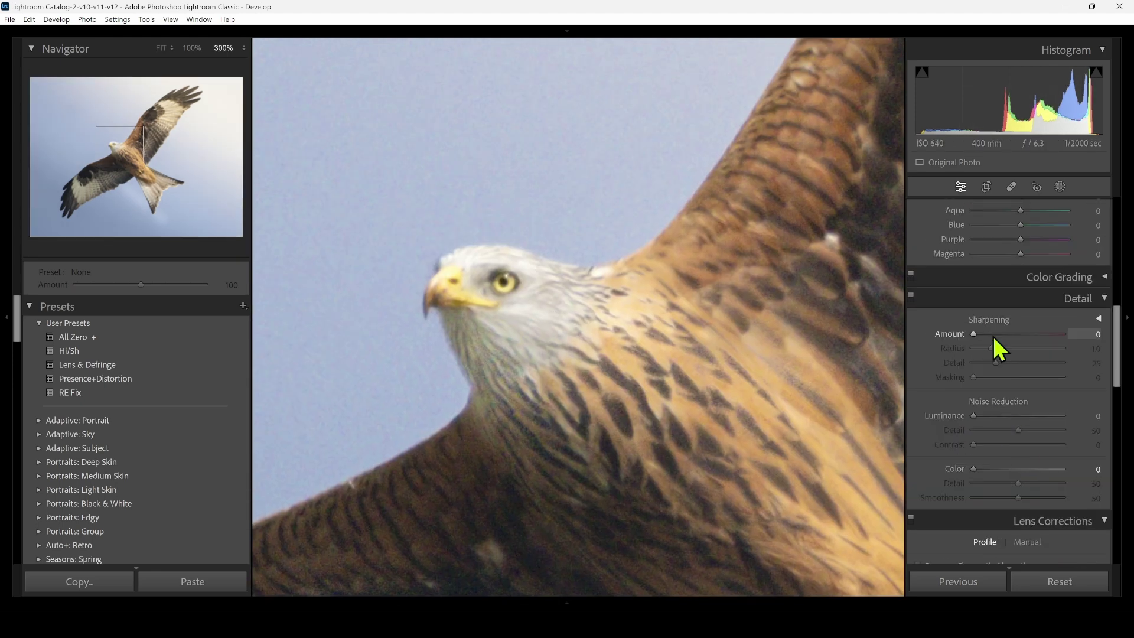
pyautogui.click(991, 469)
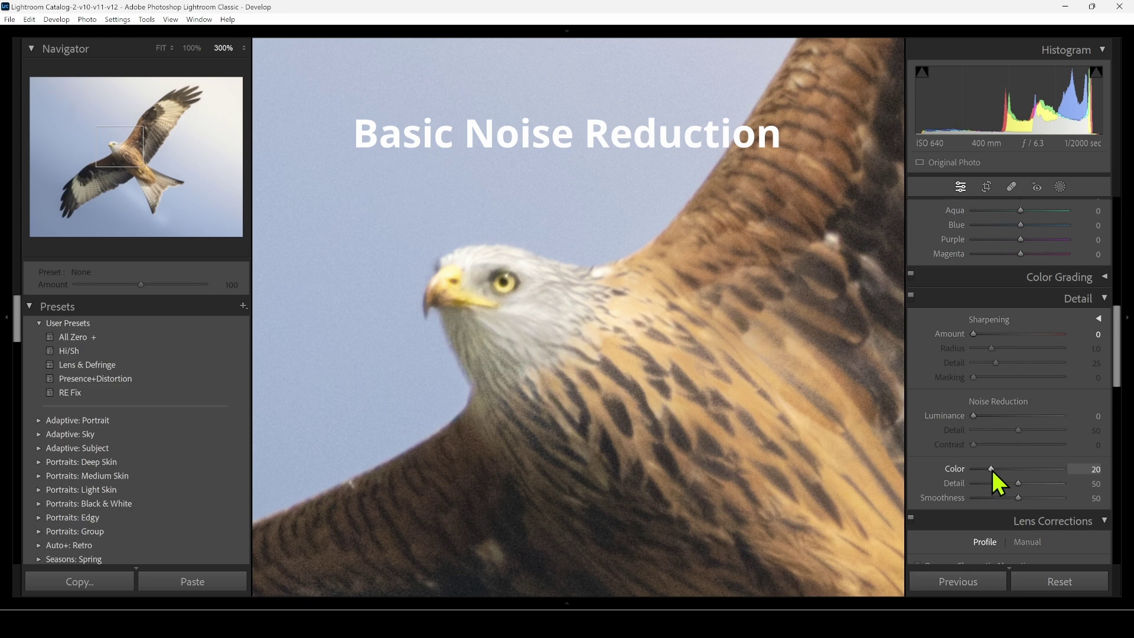
pyautogui.moveTo(974, 417); pyautogui.dragTo(1002, 413)
# Sharpen the photo with amount 60, radius 1.1 and masking 70
pyautogui.moveTo(973, 334); pyautogui.dragTo(1013, 336)
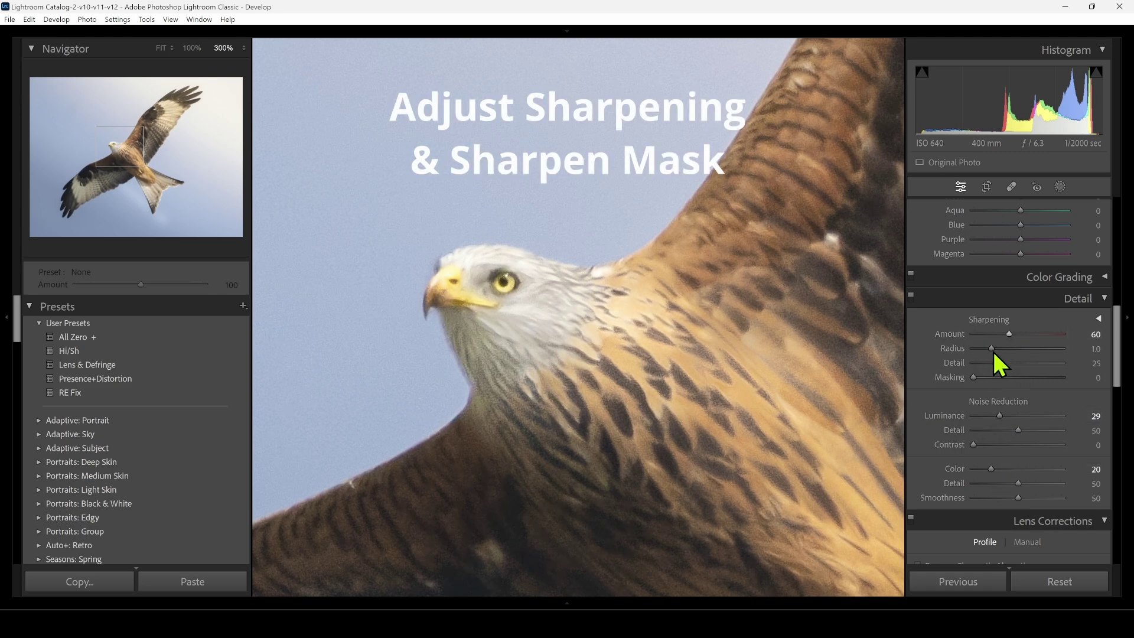
pyautogui.moveTo(976, 380); pyautogui.dragTo(1036, 377)
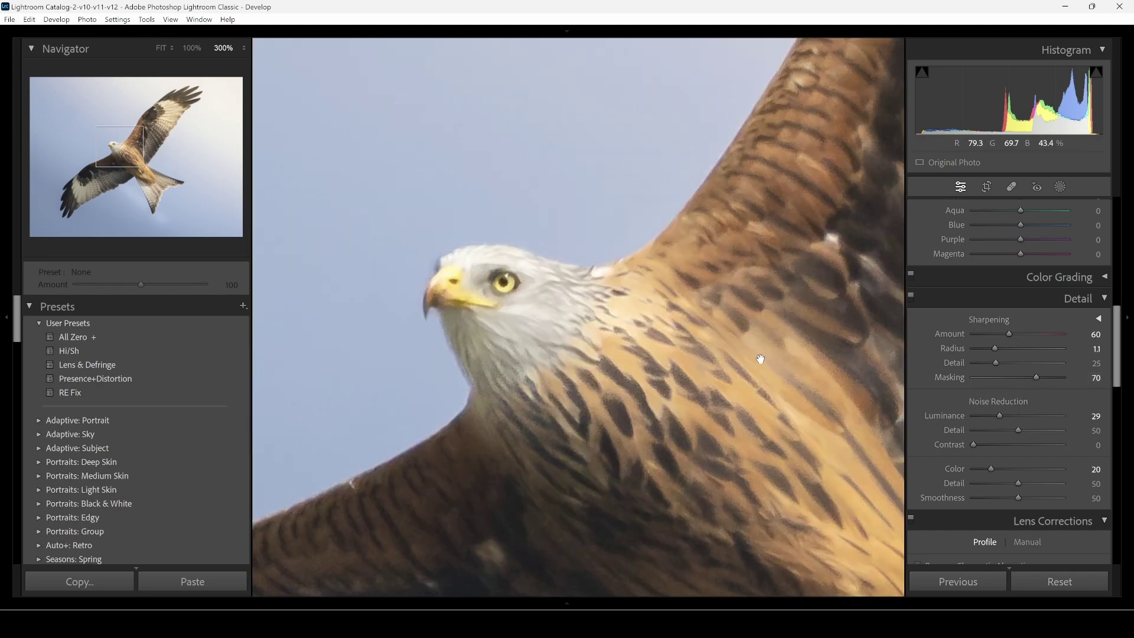
pyautogui.click(160, 48)
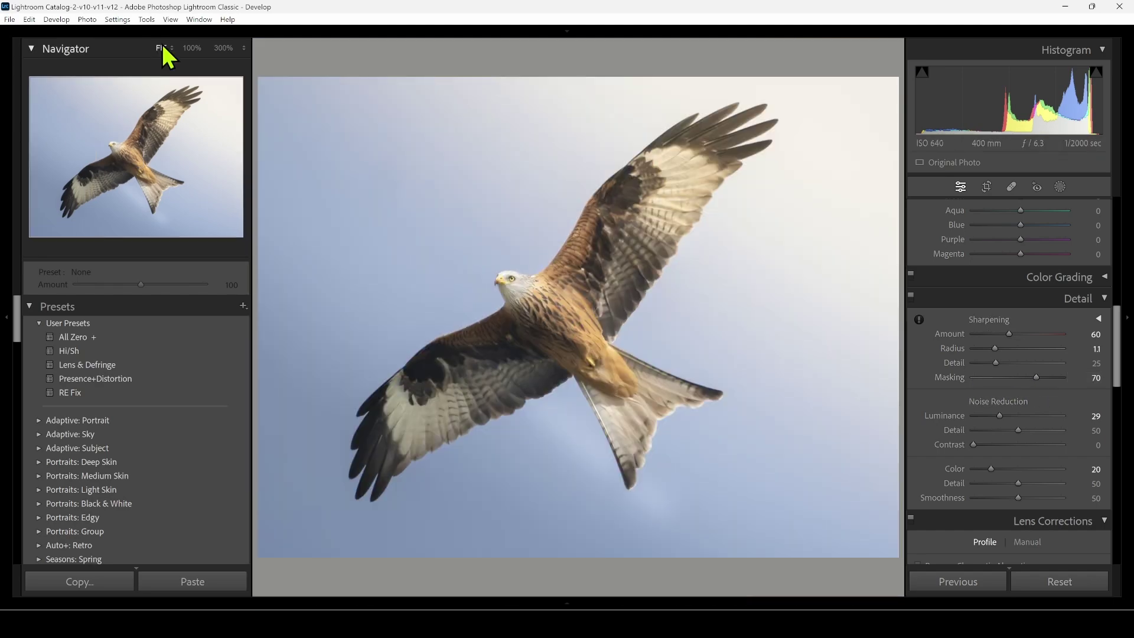